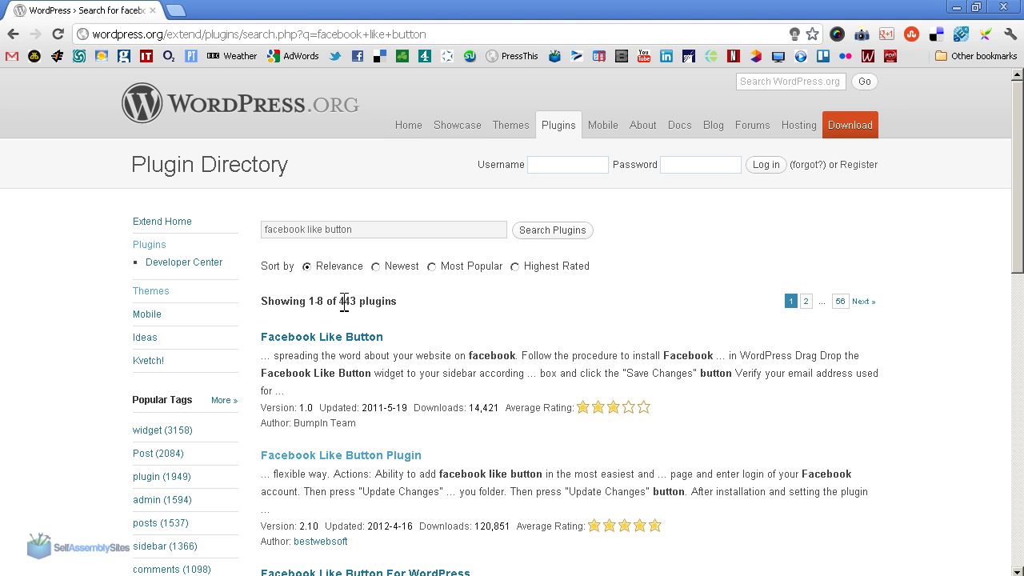
drag(339, 301, 401, 301)
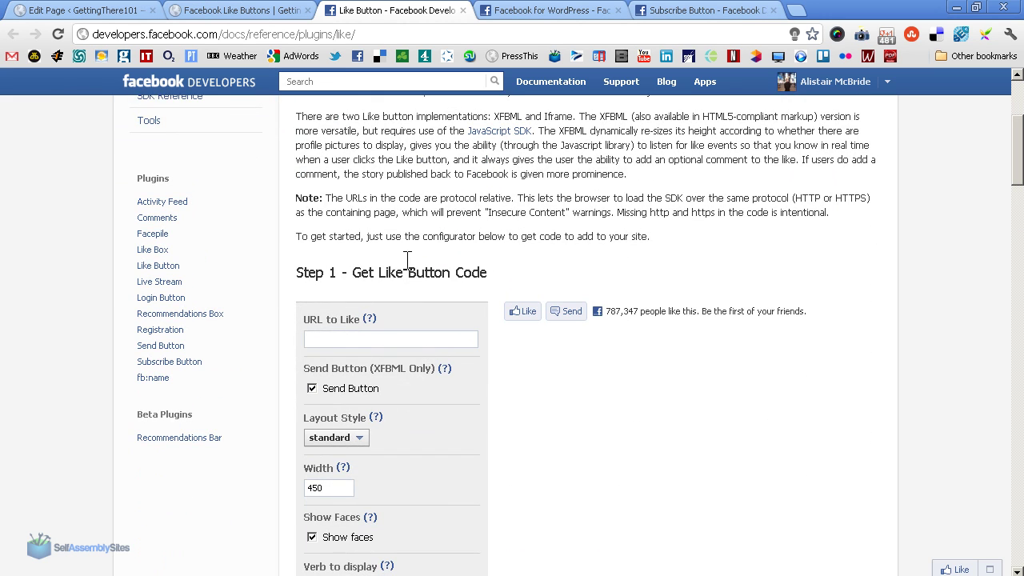
click(404, 340)
text(www.)
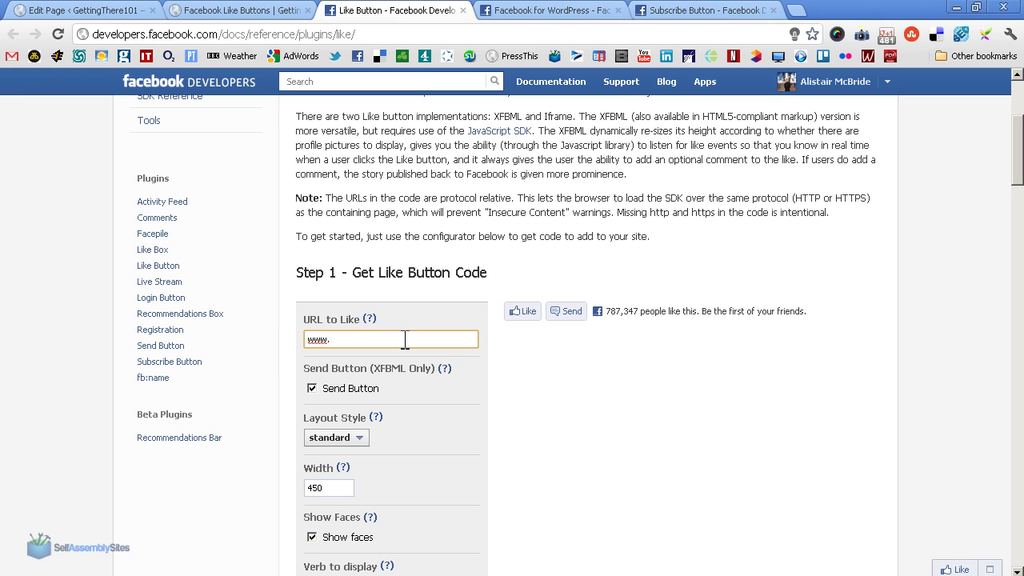
click(417, 351)
click(525, 345)
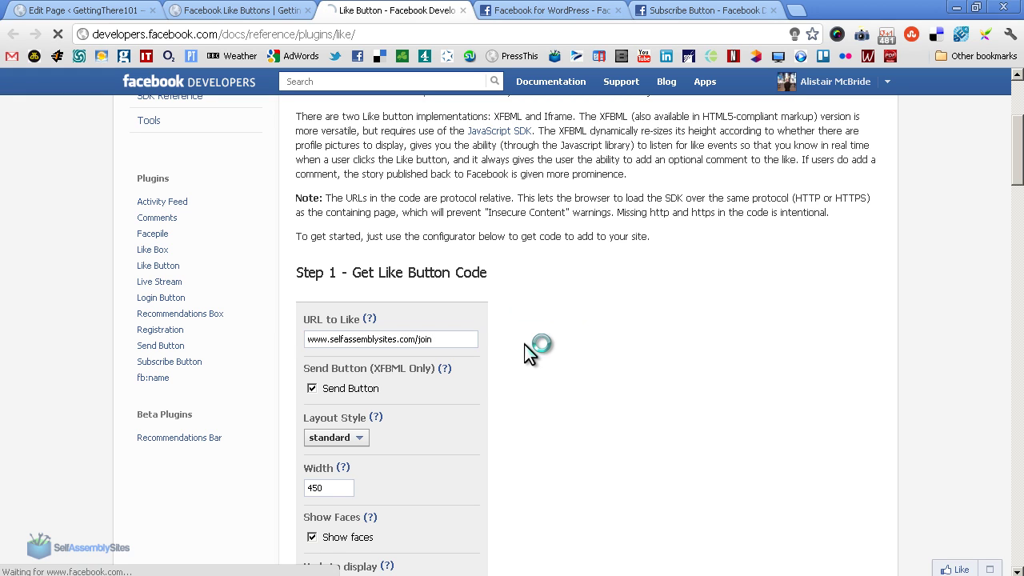
Preview the Like button in the button_count and box_count layout styles
scroll(516, 387, down, 2)
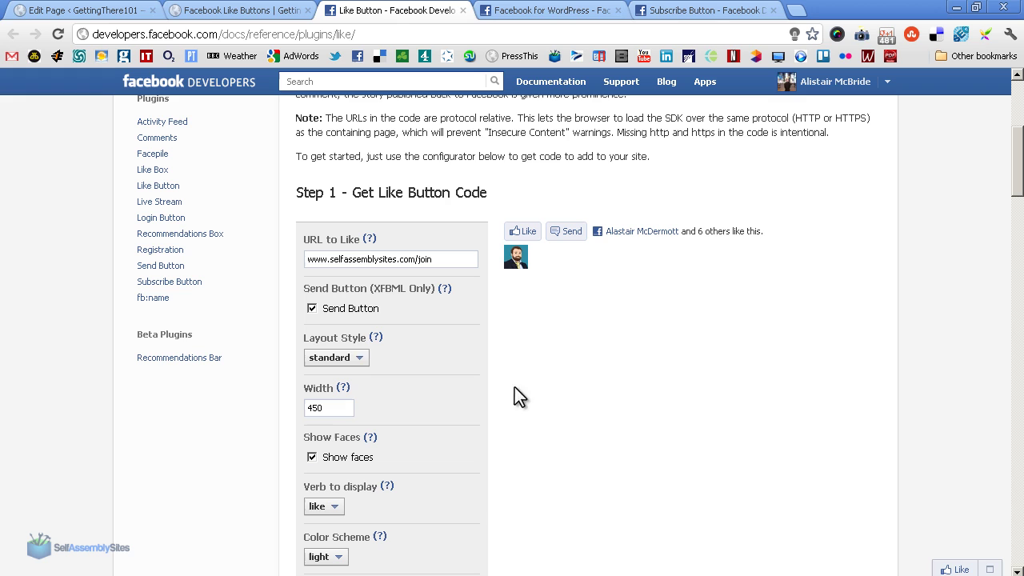
click(334, 358)
click(349, 393)
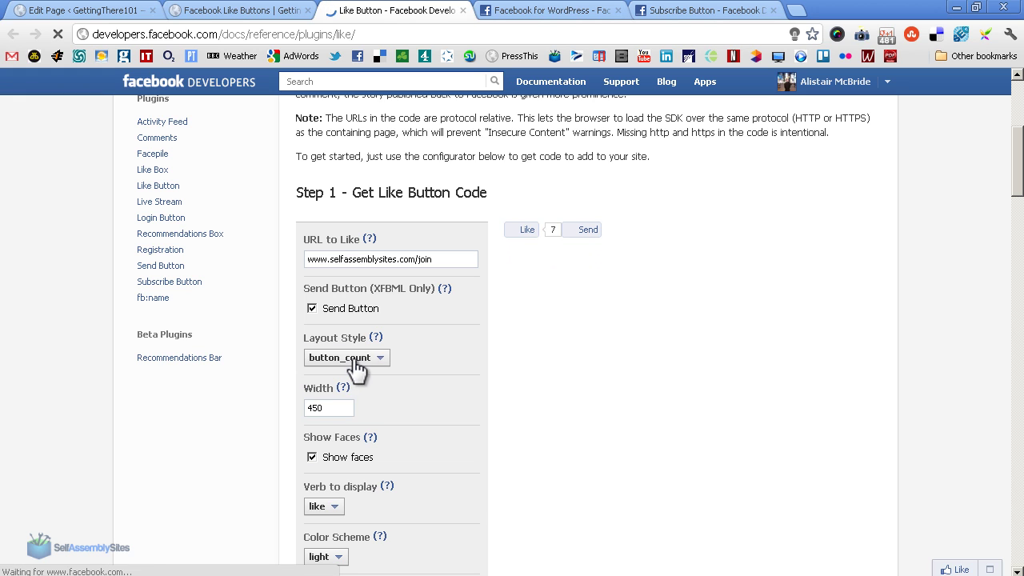
click(375, 362)
click(357, 409)
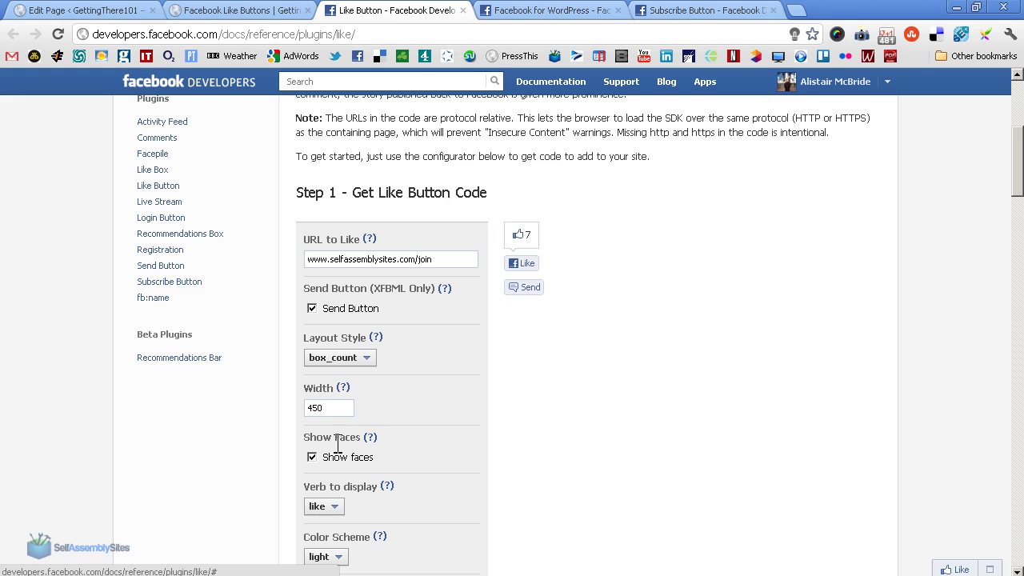
Return the layout style to standard and try the Like button preview with Show Faces turned off
click(312, 457)
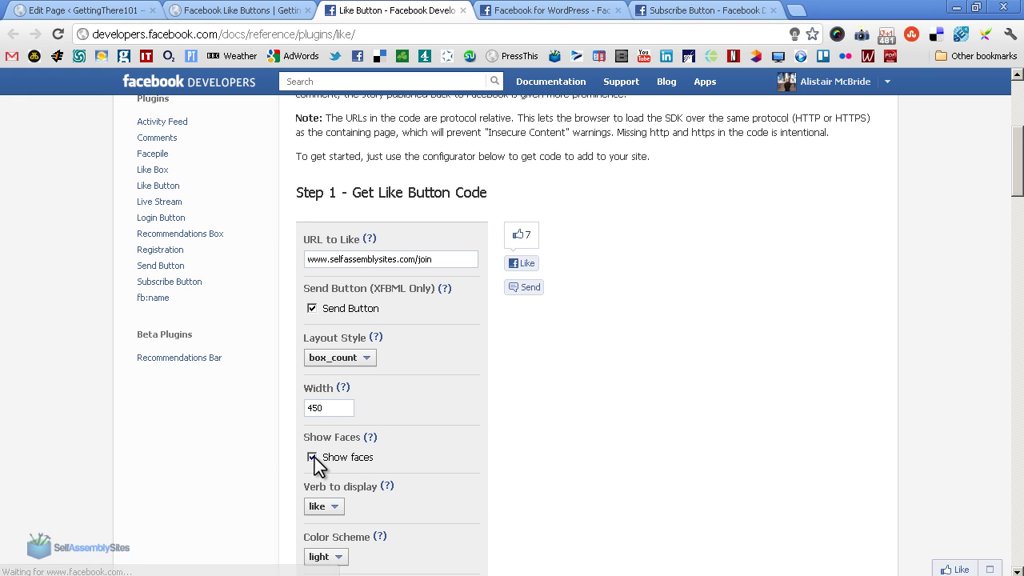
click(366, 359)
click(352, 377)
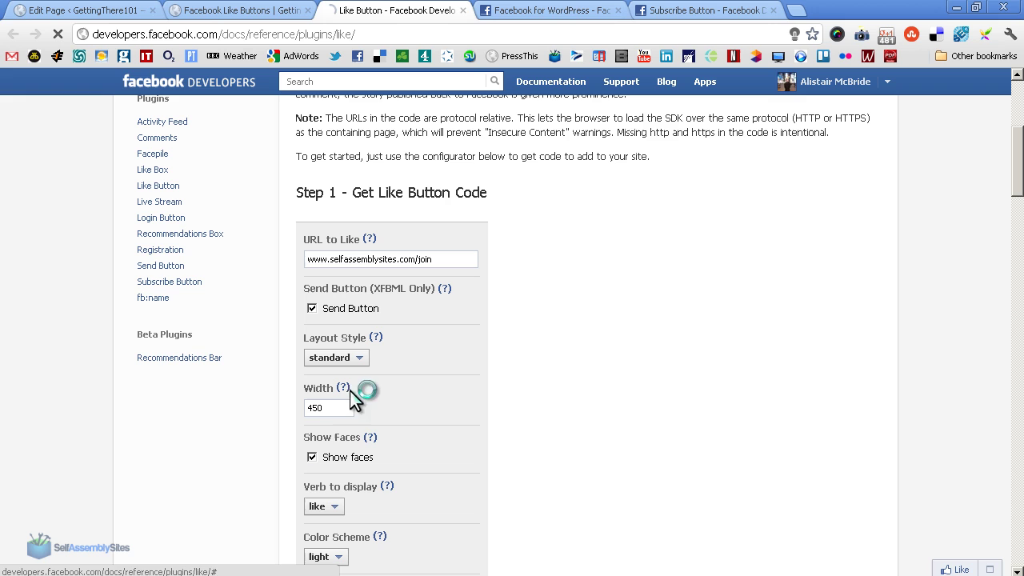
click(312, 457)
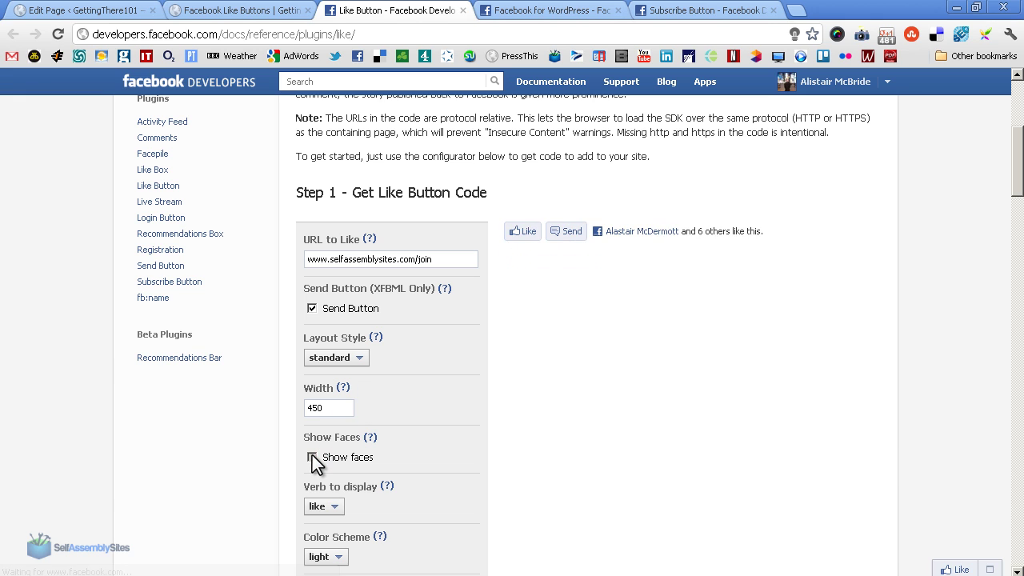
Look at the options for the verb to display and keep like selected
scroll(592, 416, down, 2)
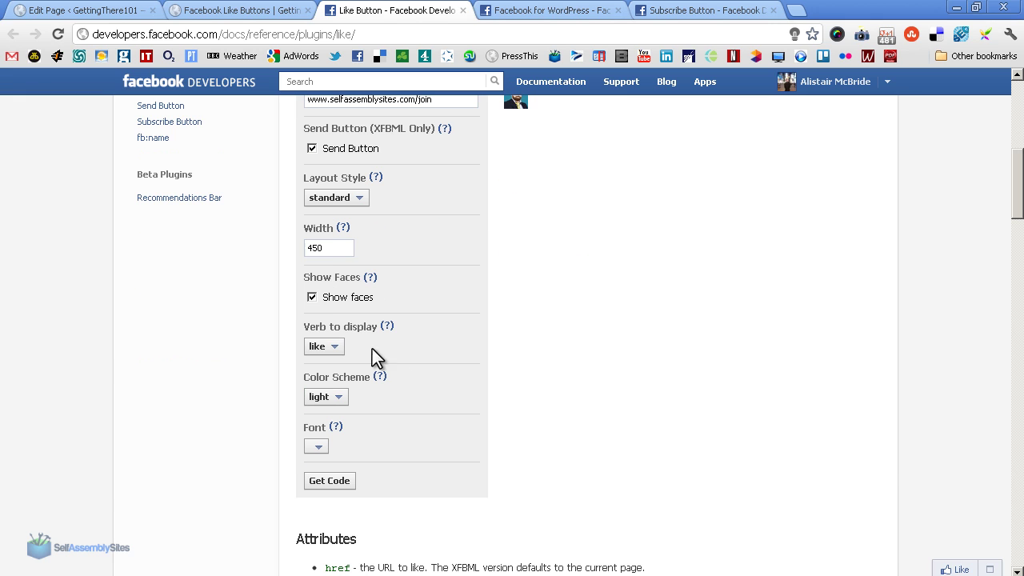
click(336, 346)
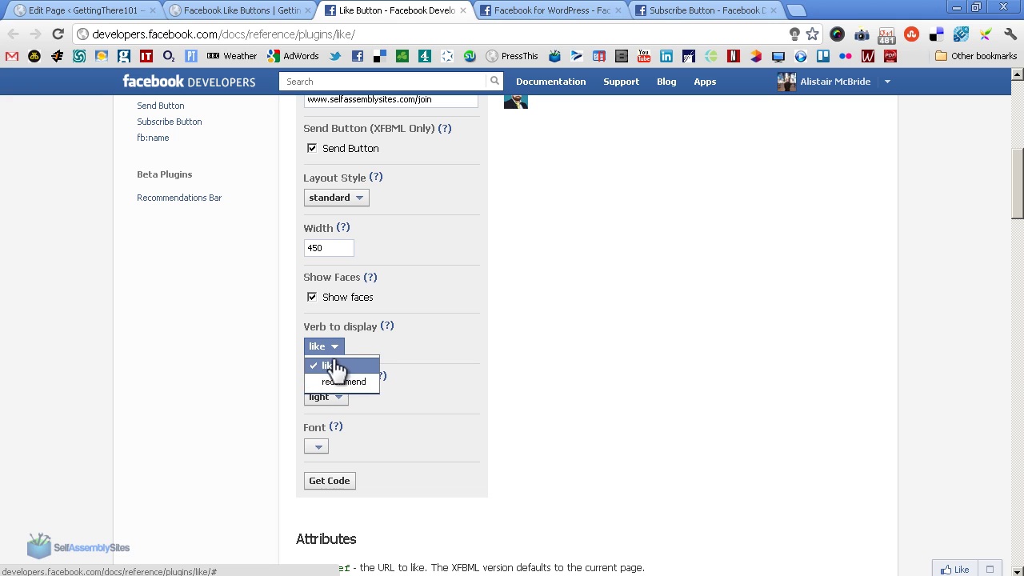
click(337, 366)
Preview the Like button in the dark color scheme and restore the light scheme
click(336, 398)
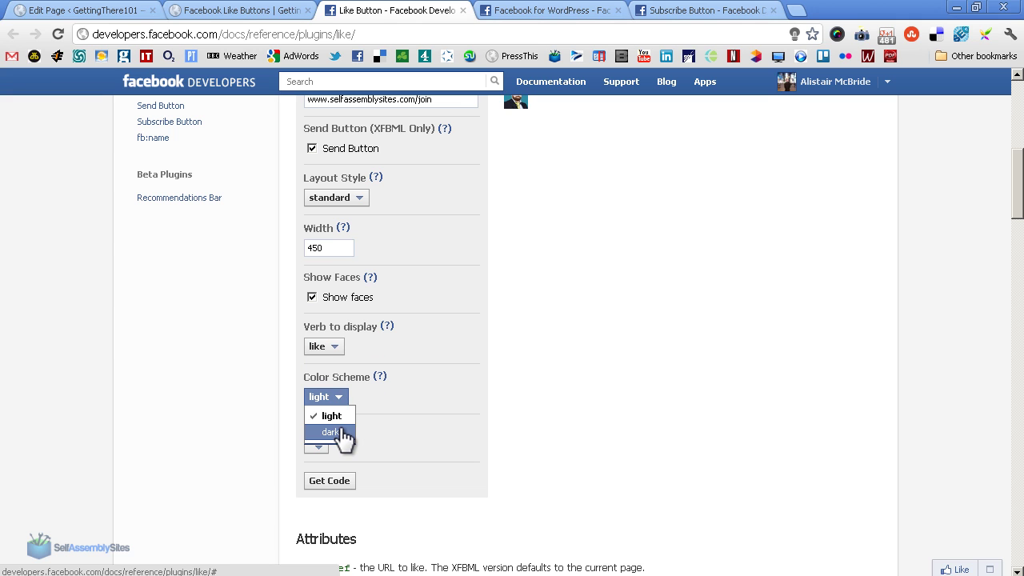
click(331, 432)
scroll(554, 288, up, 1)
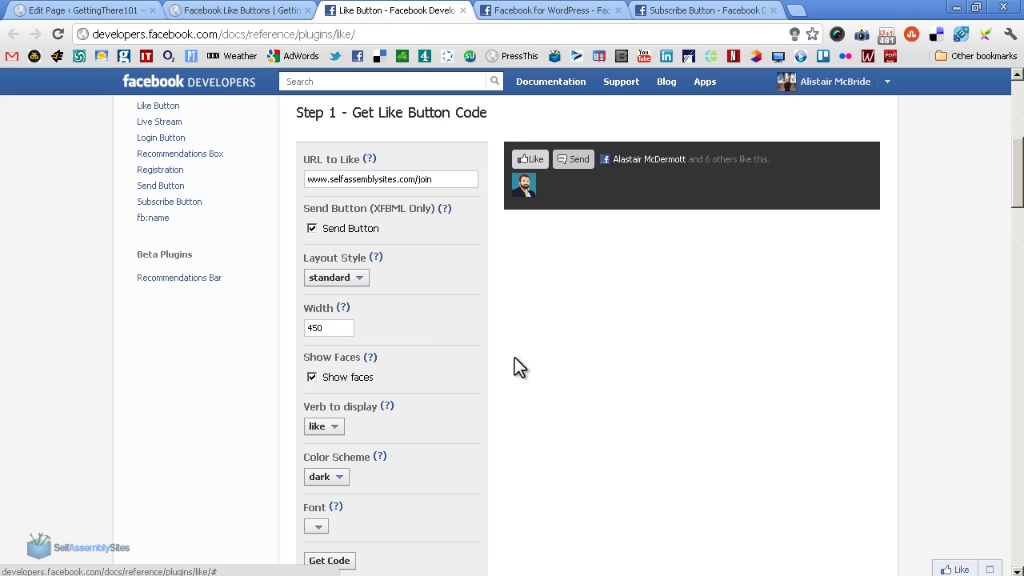
scroll(432, 384, down, 1)
click(336, 397)
click(330, 416)
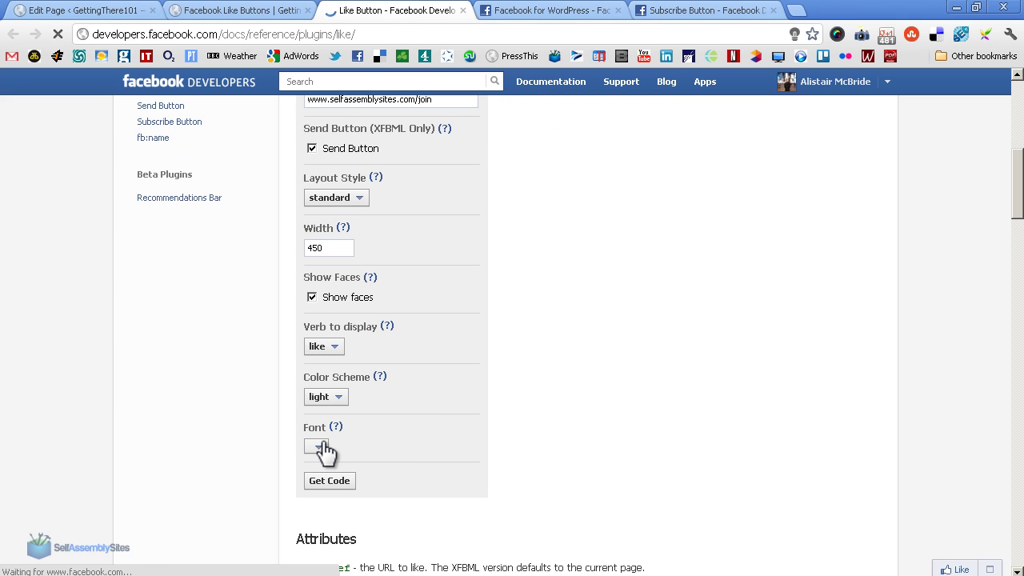
Look through the font choices without picking one and try to get the Like button code
click(324, 450)
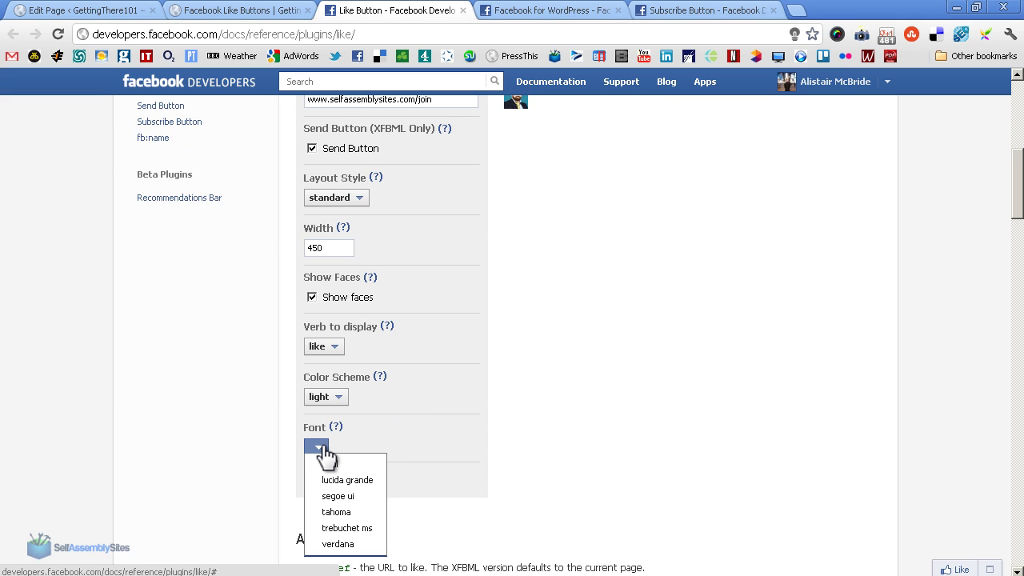
click(324, 454)
click(314, 484)
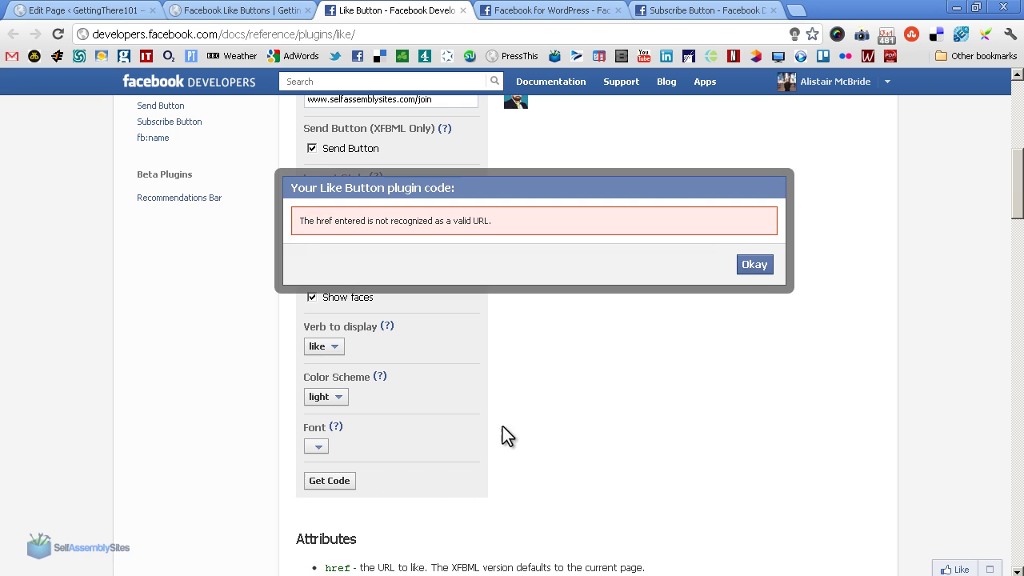
click(754, 265)
scroll(608, 324, up, 3)
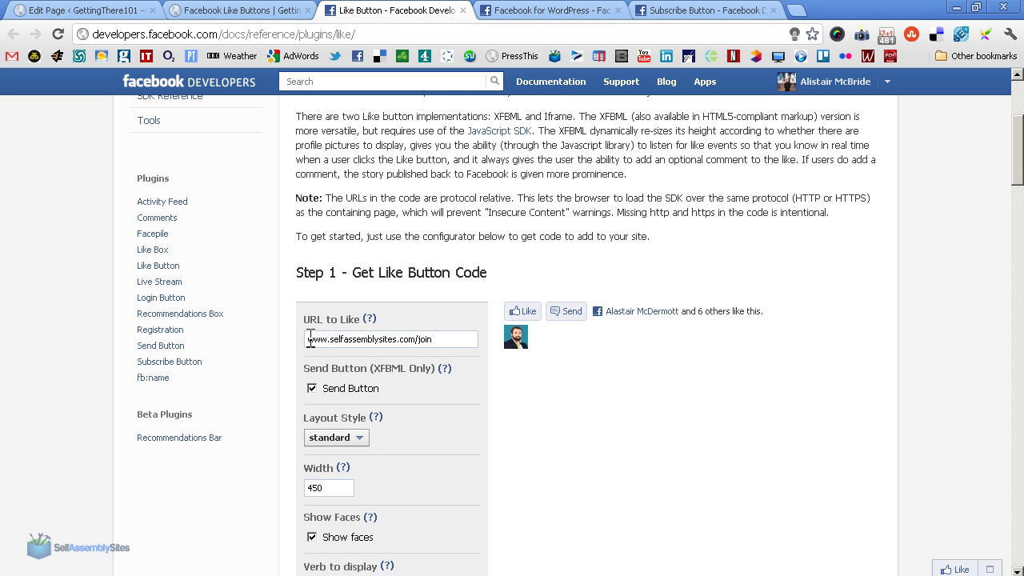
click(310, 339)
text(http:)
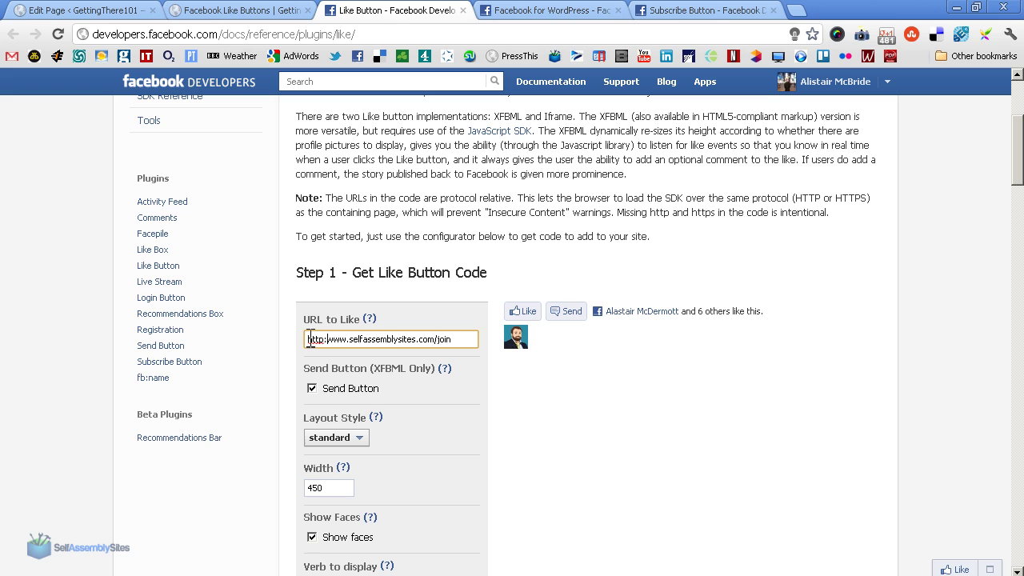
text(//)
click(595, 449)
Generate the Like button's HTML5 plugin code and inspect the div snippet that places the button on a page
scroll(595, 450, down, 3)
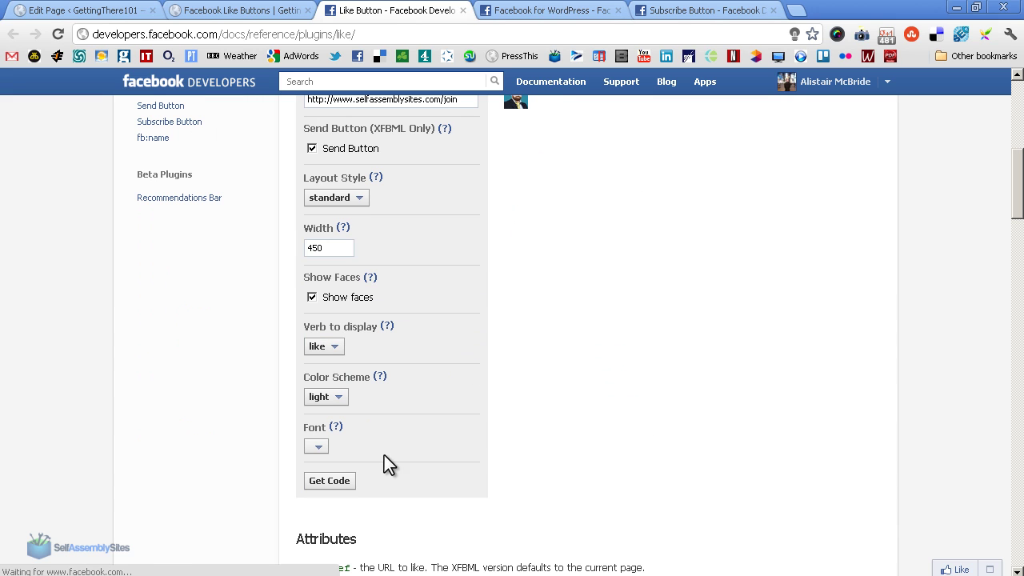
click(336, 483)
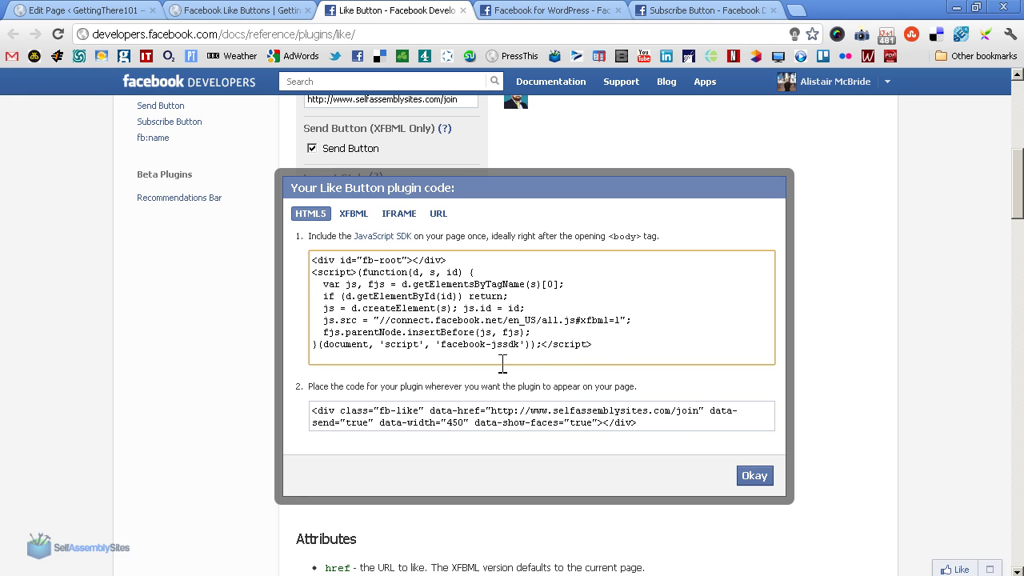
click(405, 414)
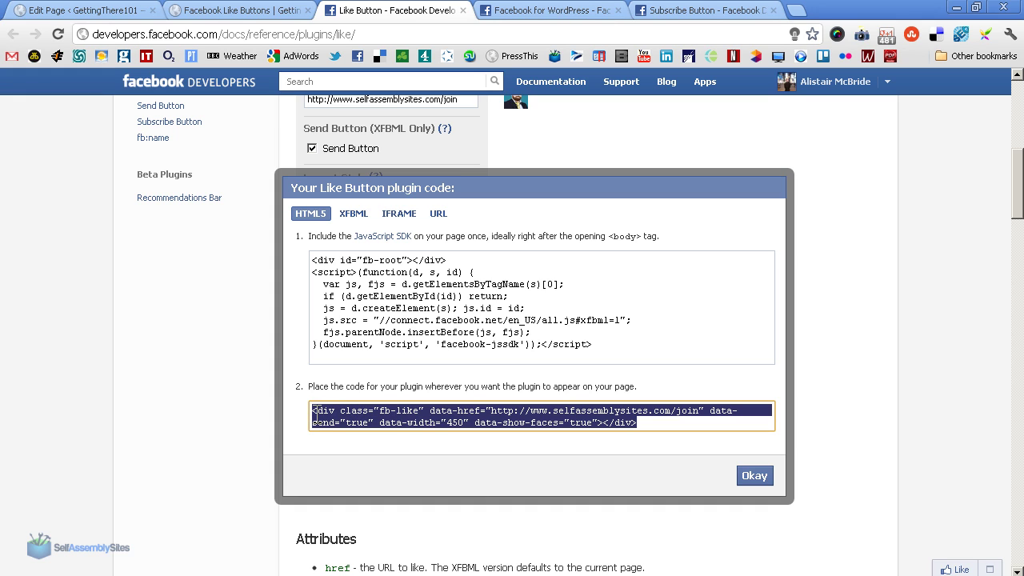
click(649, 427)
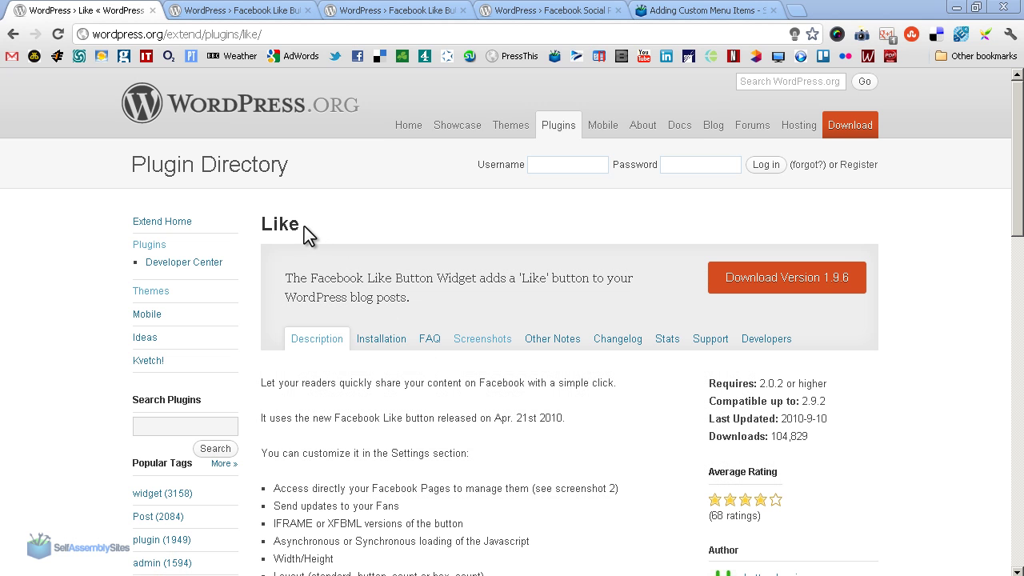
Examine the Like plugin's name, feature list, compatibility and rating on its WordPress plugin directory page
drag(300, 225, 264, 224)
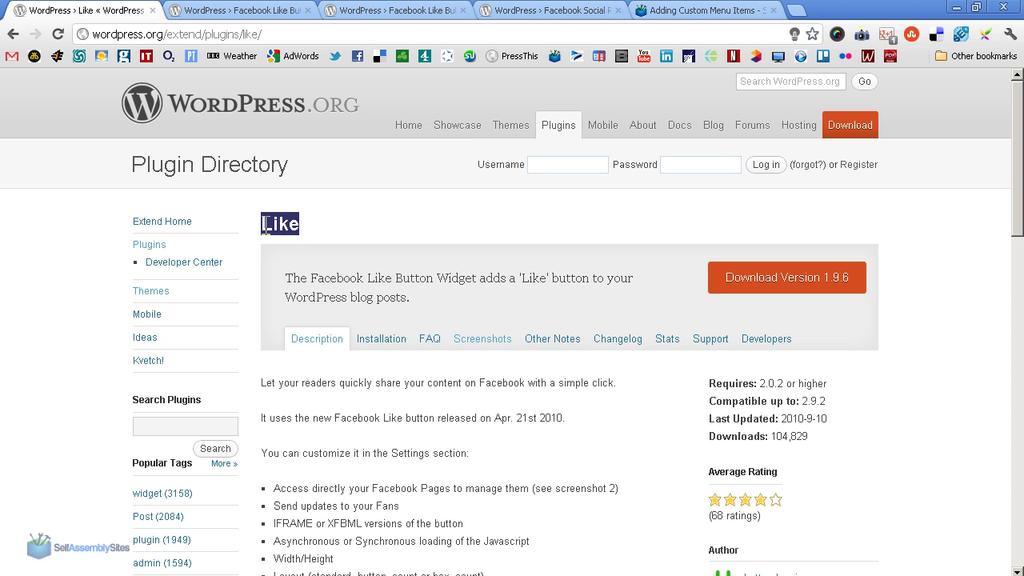
click(311, 240)
scroll(271, 323, down, 3)
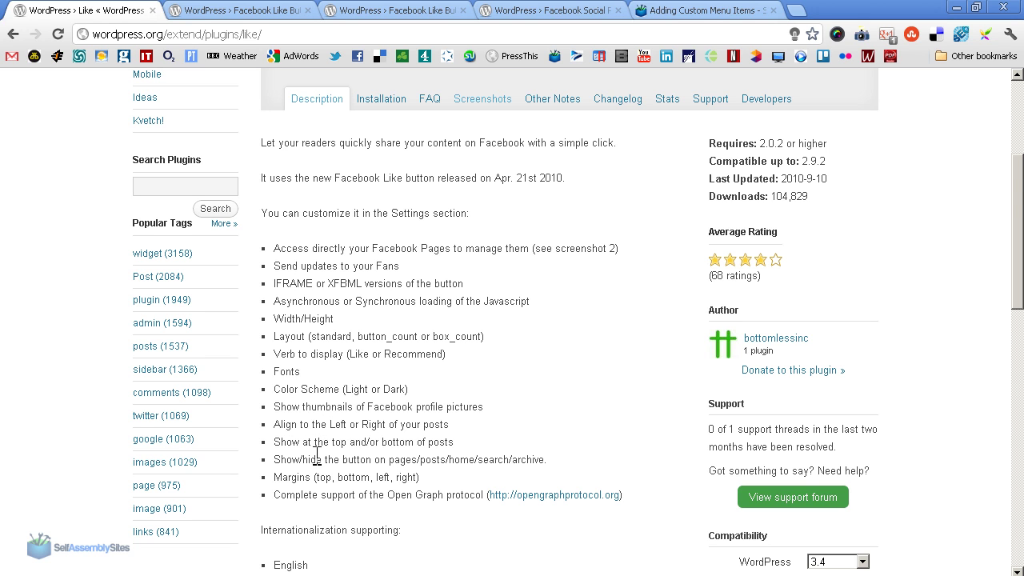
scroll(345, 450, down, 3)
scroll(333, 480, up, 4)
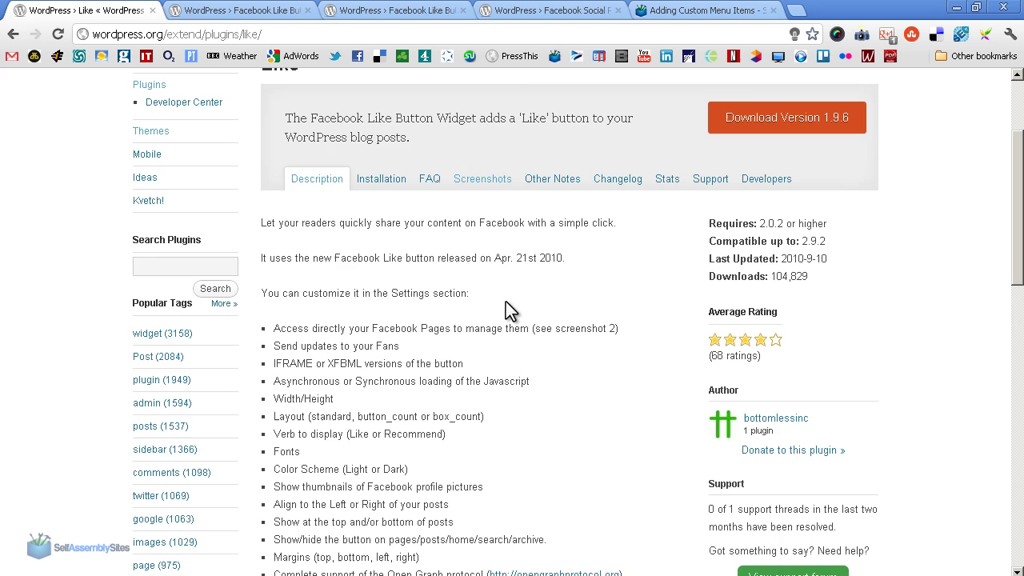
scroll(505, 301, up, 1)
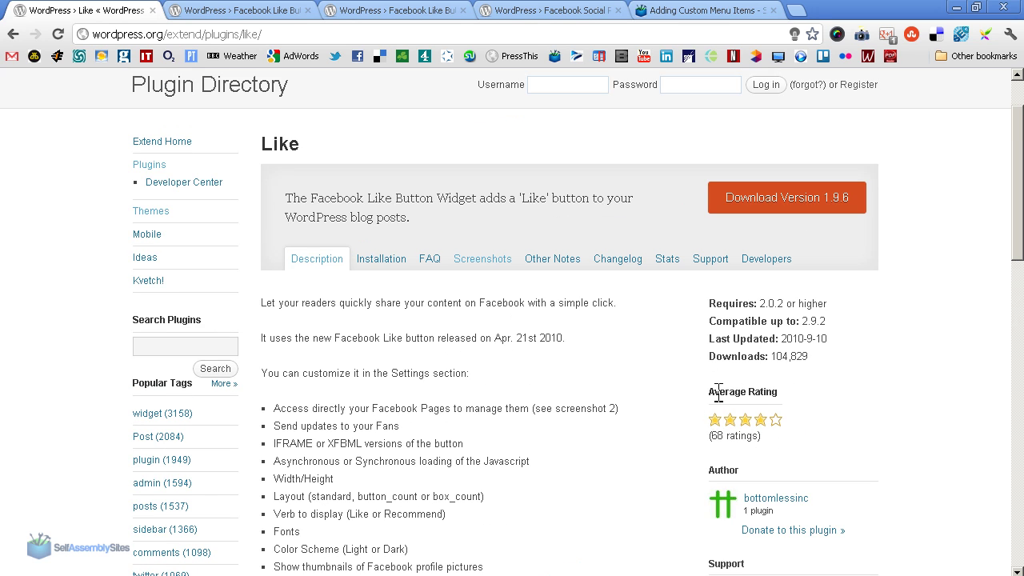
Open the Adding Custom Menu Items post and examine the Like buttons above and below its content
click(686, 11)
scroll(608, 176, down, 1)
scroll(744, 122, up, 1)
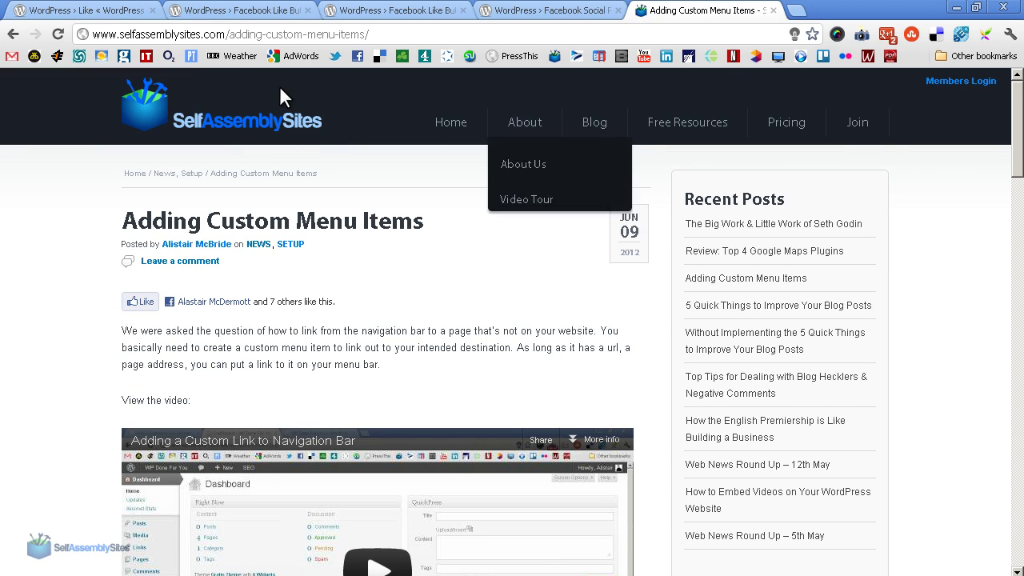
scroll(350, 225, down, 1)
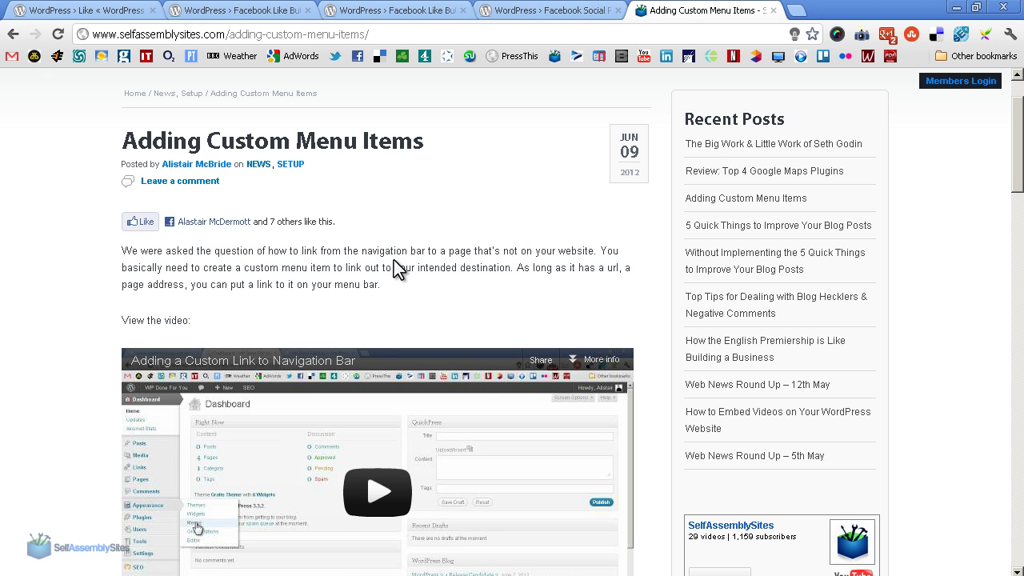
scroll(349, 246, down, 7)
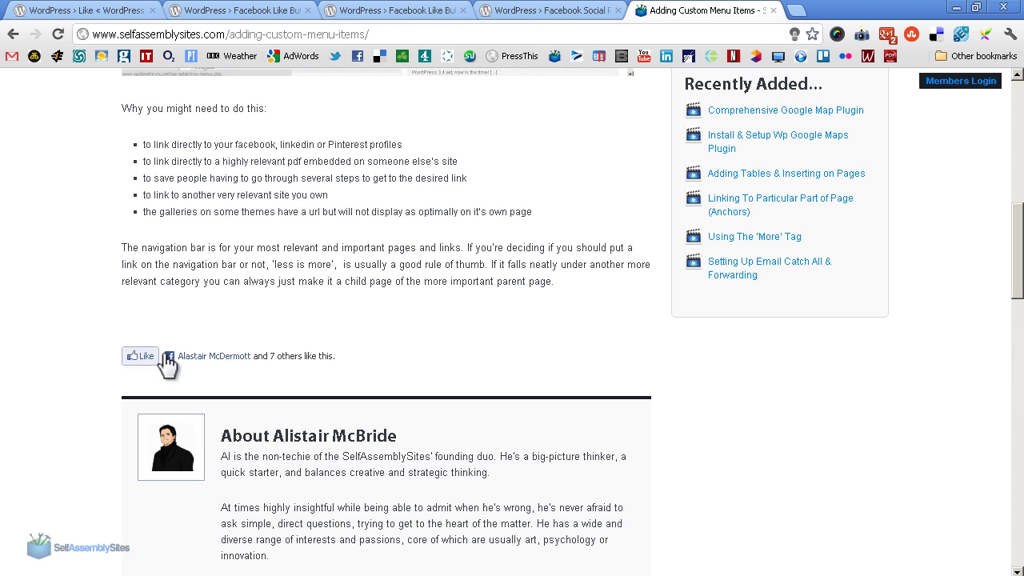
scroll(173, 118, up, 6)
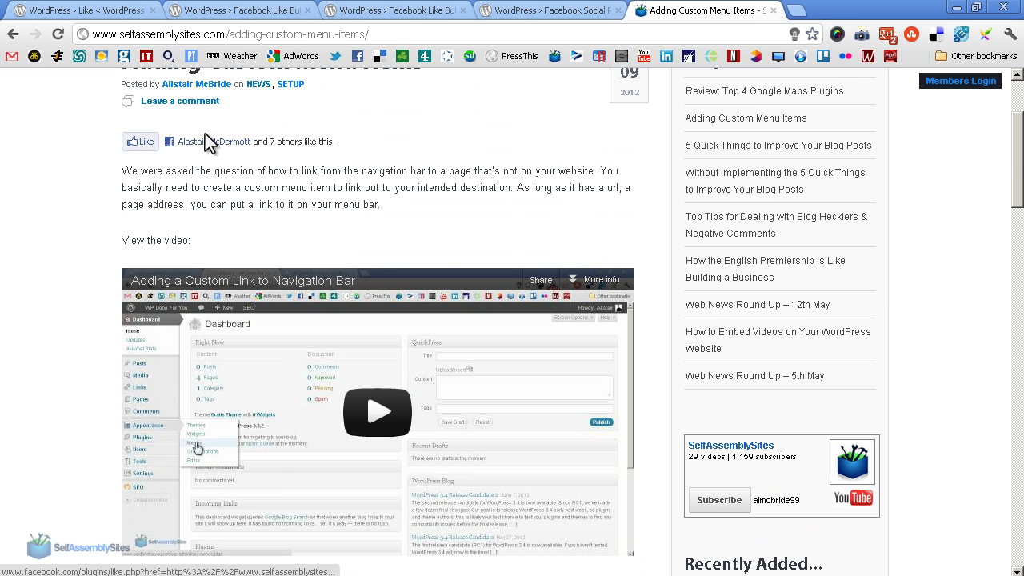
scroll(128, 186, down, 4)
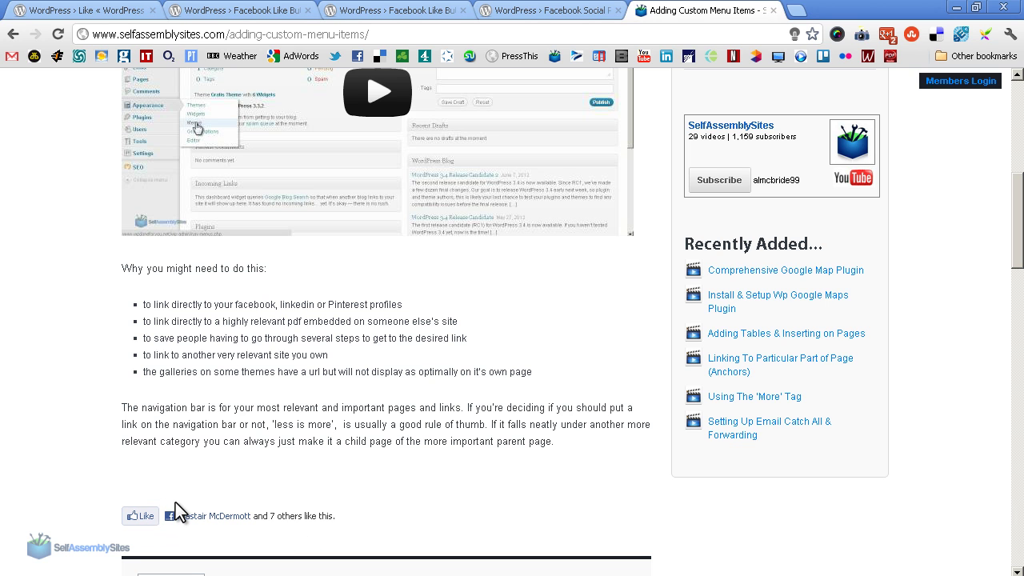
scroll(181, 504, up, 6)
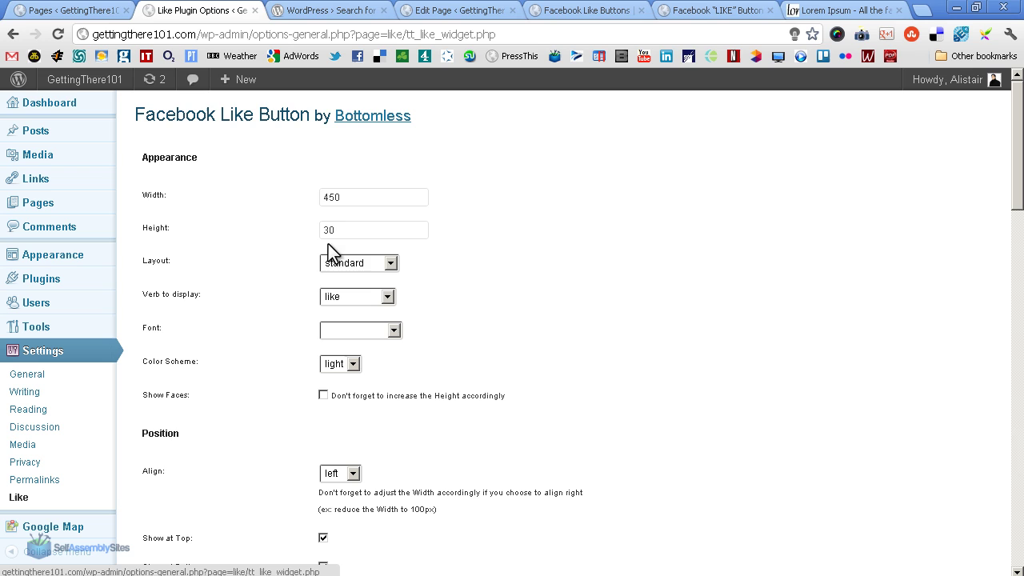
Check the Like plugin's layout choices, keeping standard, and review its position and display settings
click(388, 263)
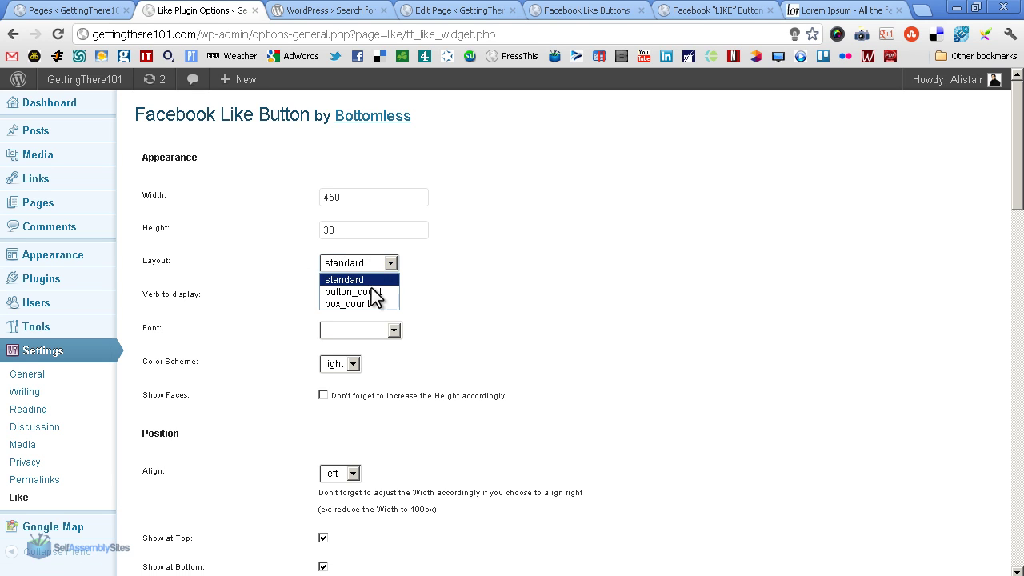
click(381, 276)
scroll(439, 274, down, 3)
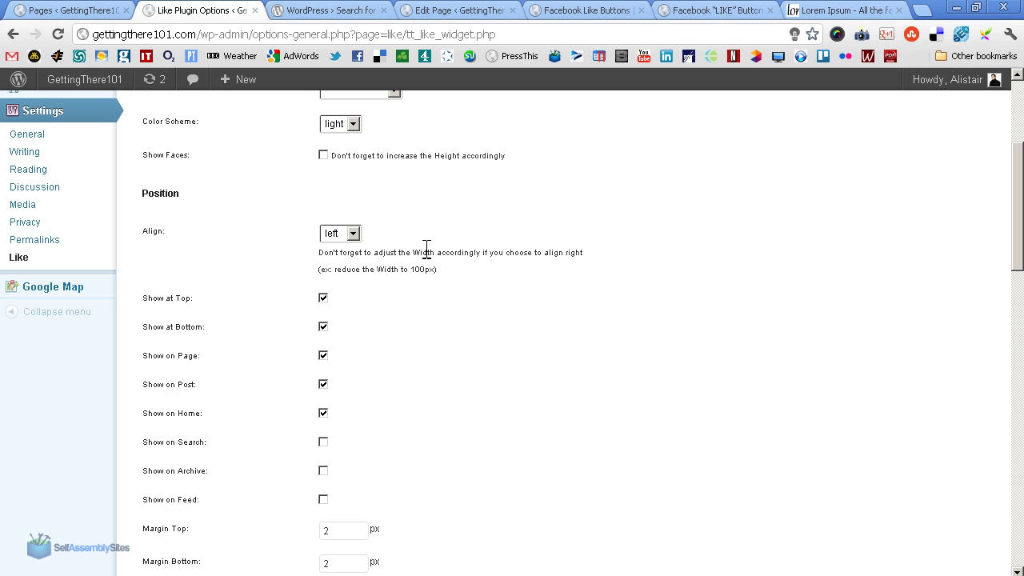
scroll(427, 249, down, 1)
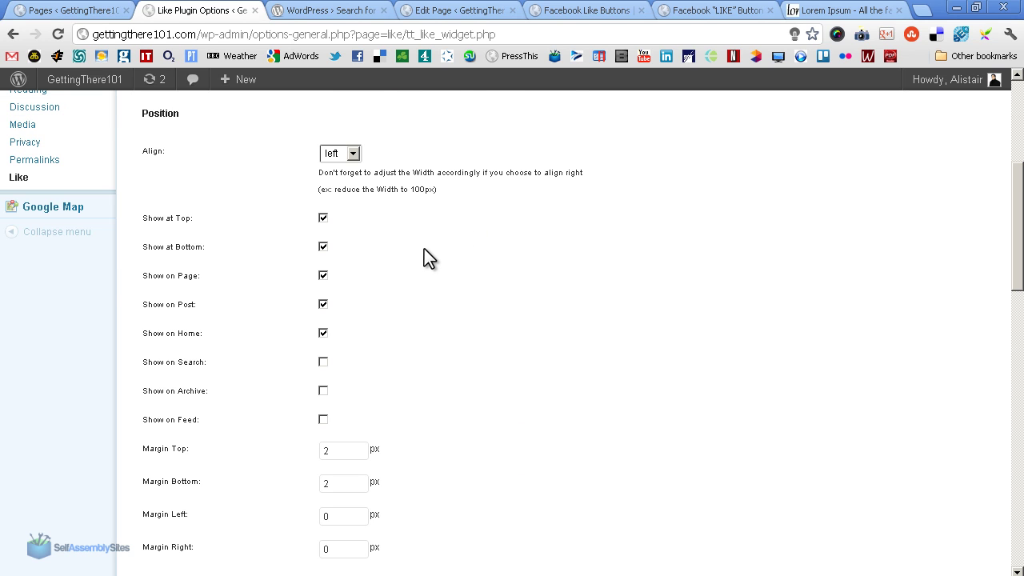
Review the Like plugin's alignment choices, page and post display options, margins and Facebook Admin Page settings
click(353, 155)
click(390, 153)
click(323, 276)
click(323, 276)
click(324, 305)
click(323, 305)
scroll(306, 293, down, 1)
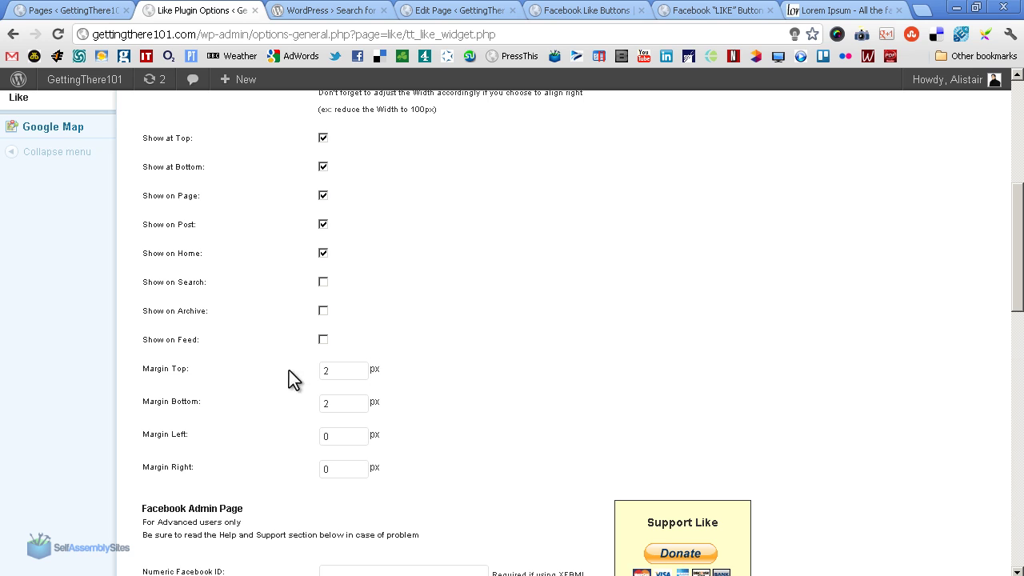
scroll(263, 371, down, 4)
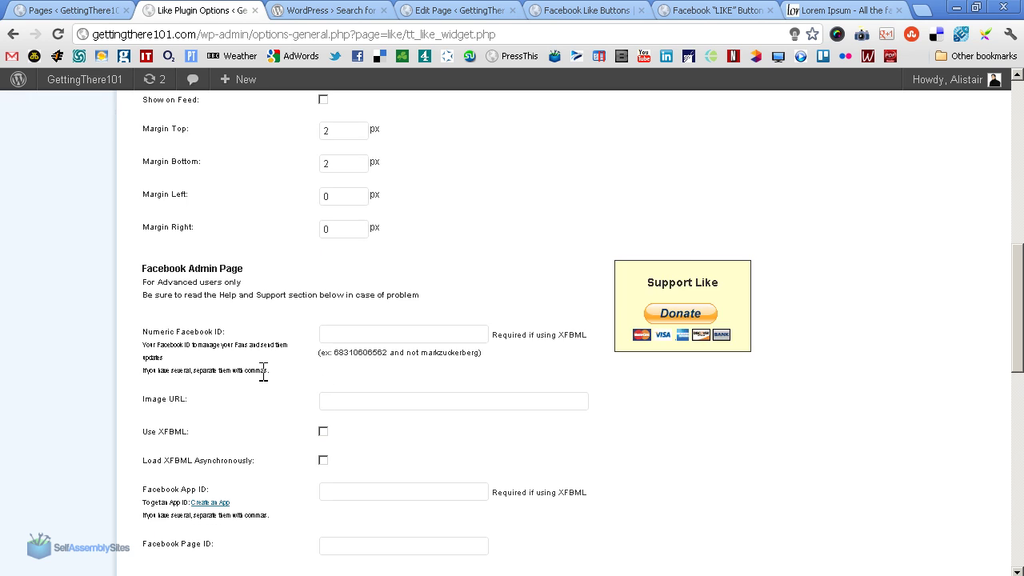
scroll(261, 373, up, 7)
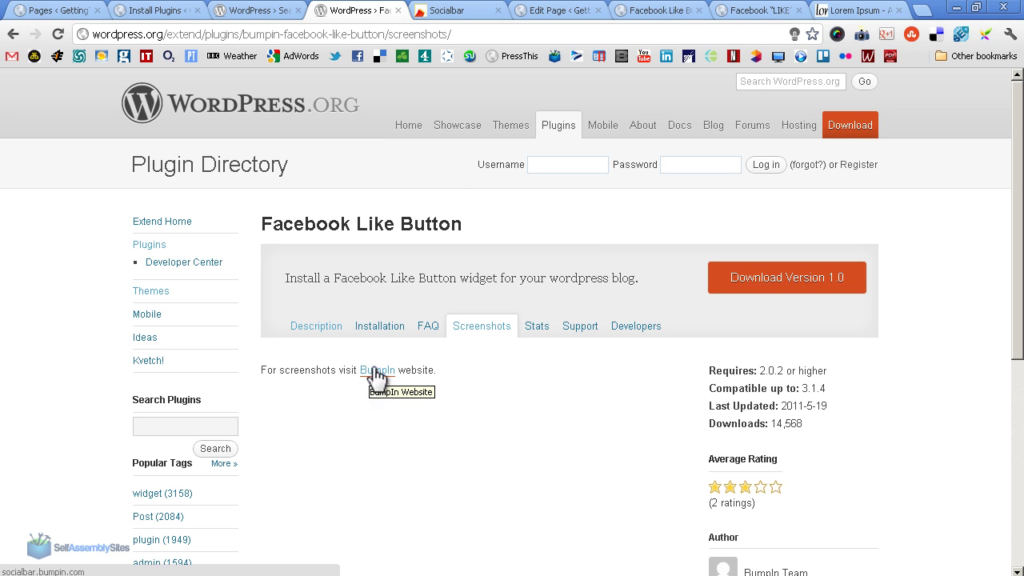
Examine the BumpIn Socialbar website, including its toolbar overview, benefits, featured applications and highlights
click(449, 11)
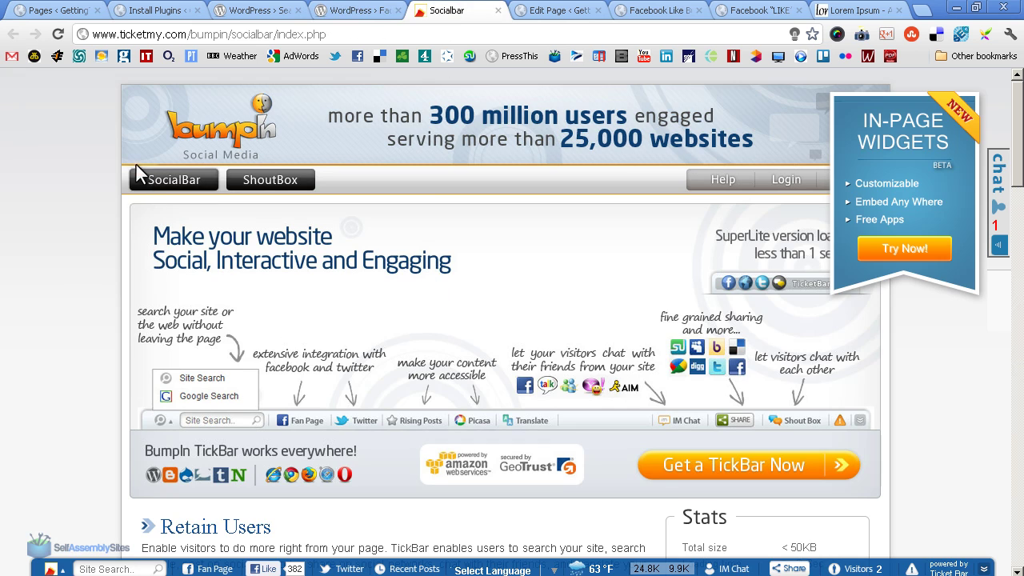
scroll(96, 376, down, 4)
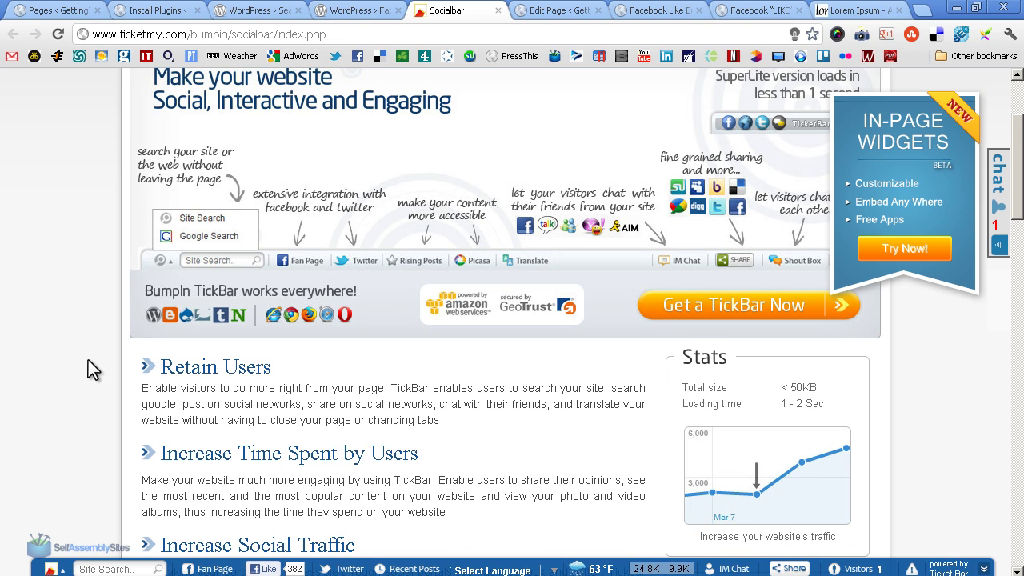
scroll(80, 364, down, 2)
scroll(77, 356, down, 3)
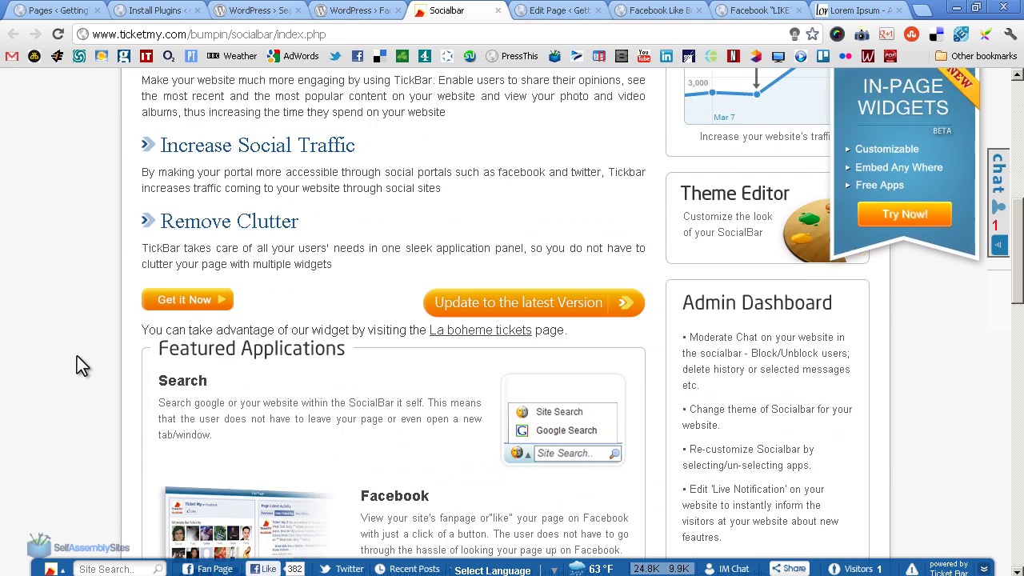
scroll(77, 356, up, 3)
scroll(77, 356, down, 5)
scroll(78, 358, down, 7)
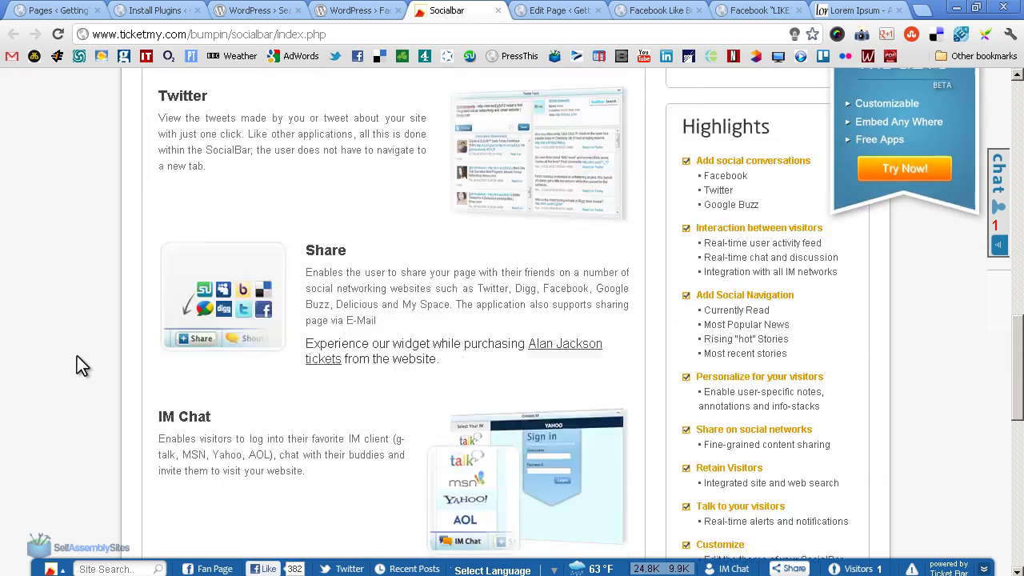
scroll(91, 354, up, 15)
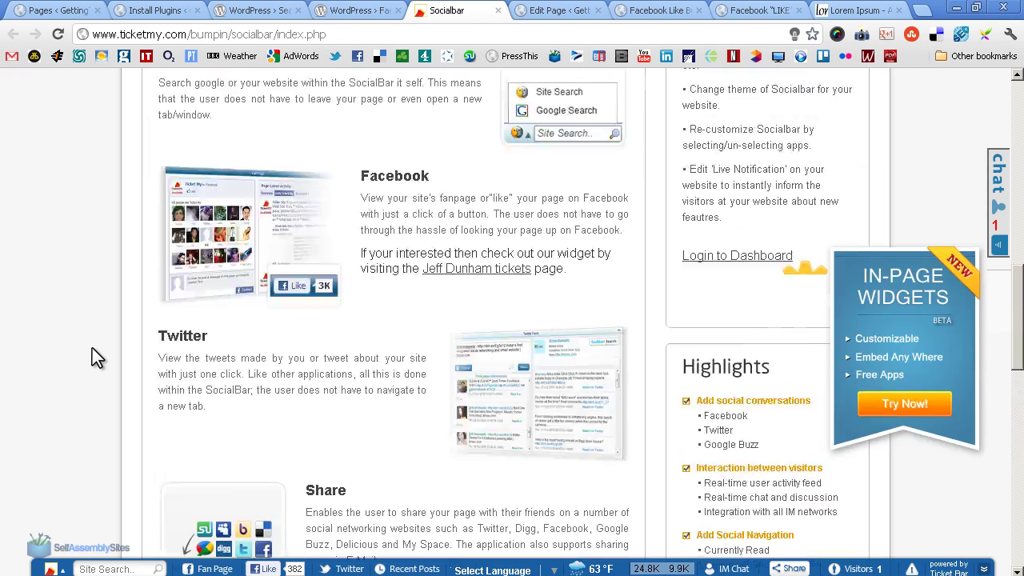
scroll(92, 354, down, 1)
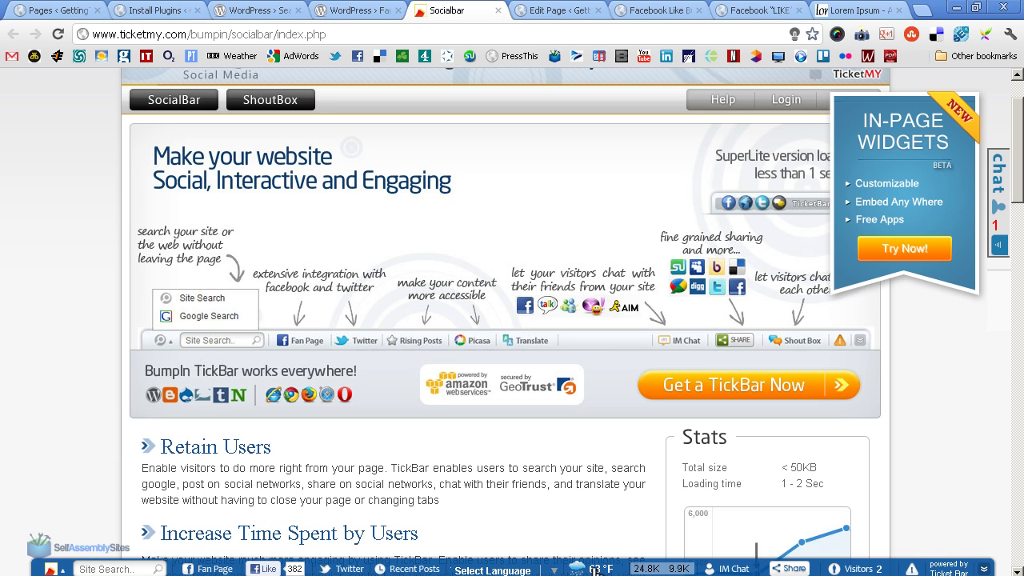
scroll(73, 415, down, 3)
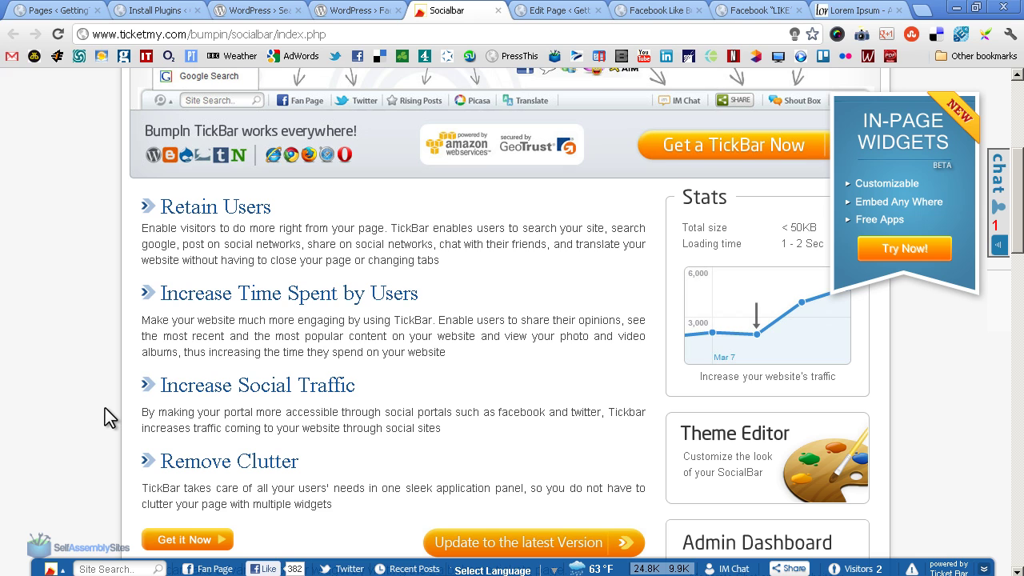
scroll(105, 408, up, 3)
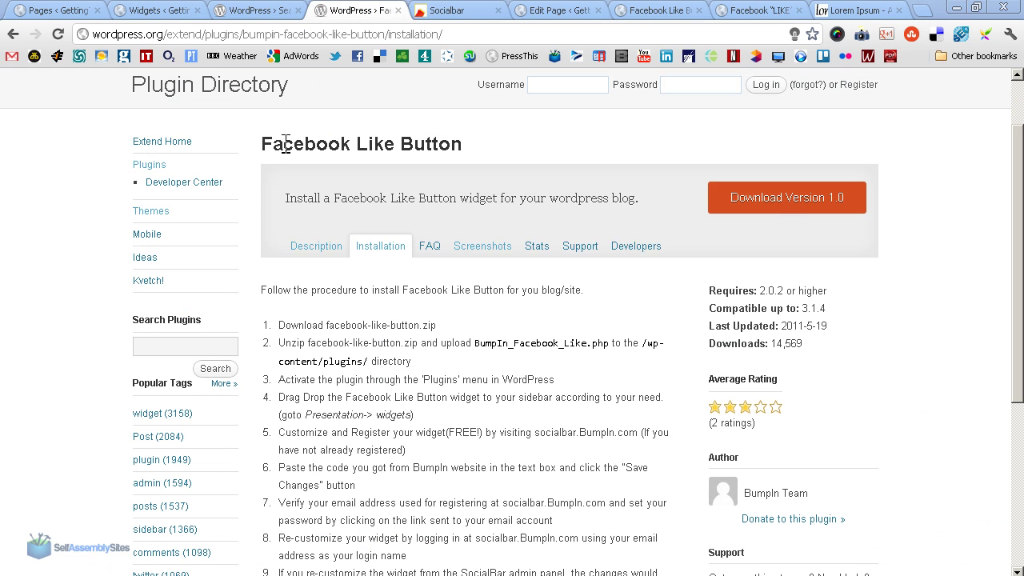
Compare the Socialbar site with the Facebook Like Button plugin's installation instructions, highlighting the widget registration and email verification steps
click(450, 10)
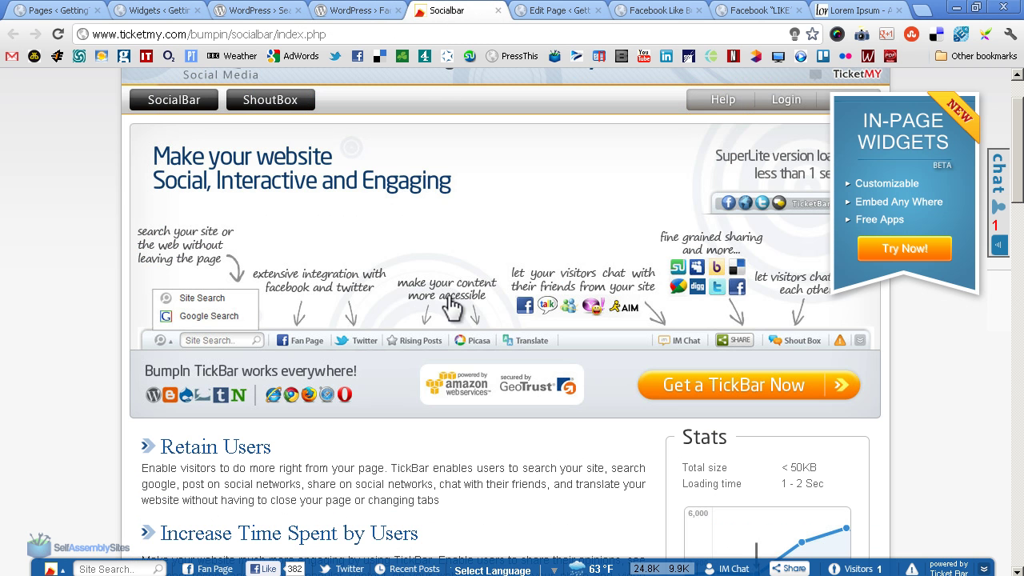
click(364, 12)
scroll(256, 290, down, 1)
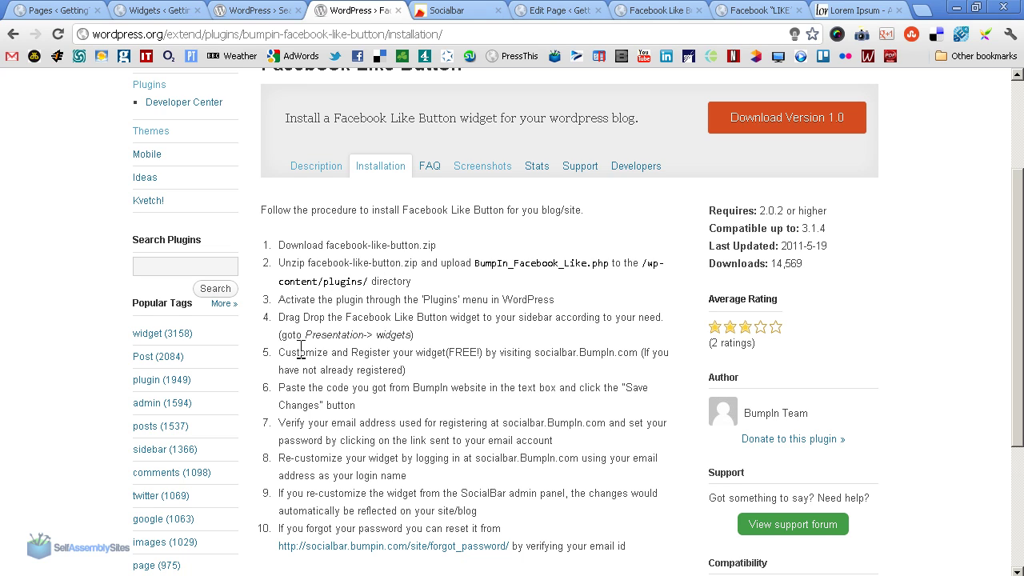
drag(350, 353, 487, 353)
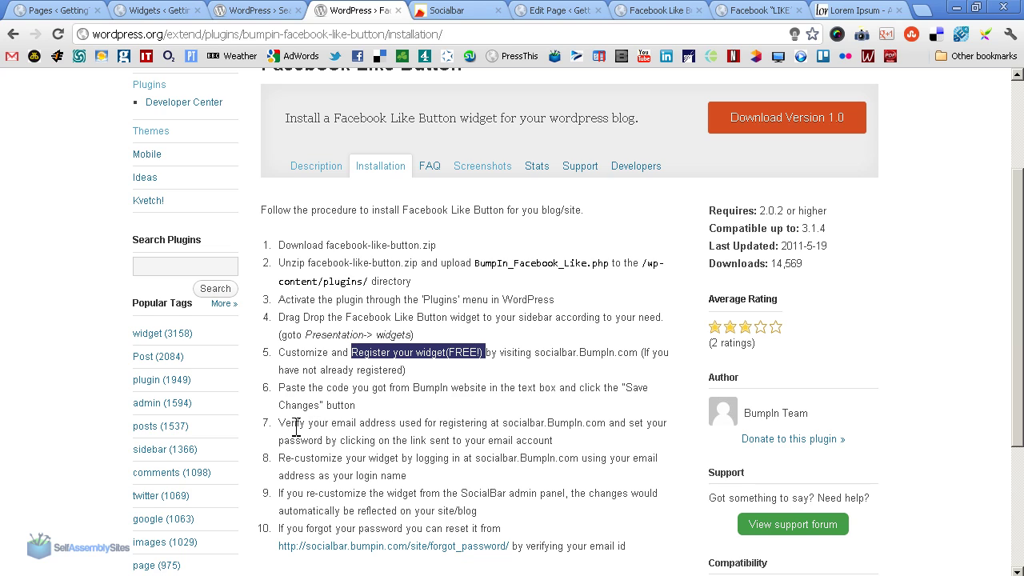
drag(279, 424, 397, 425)
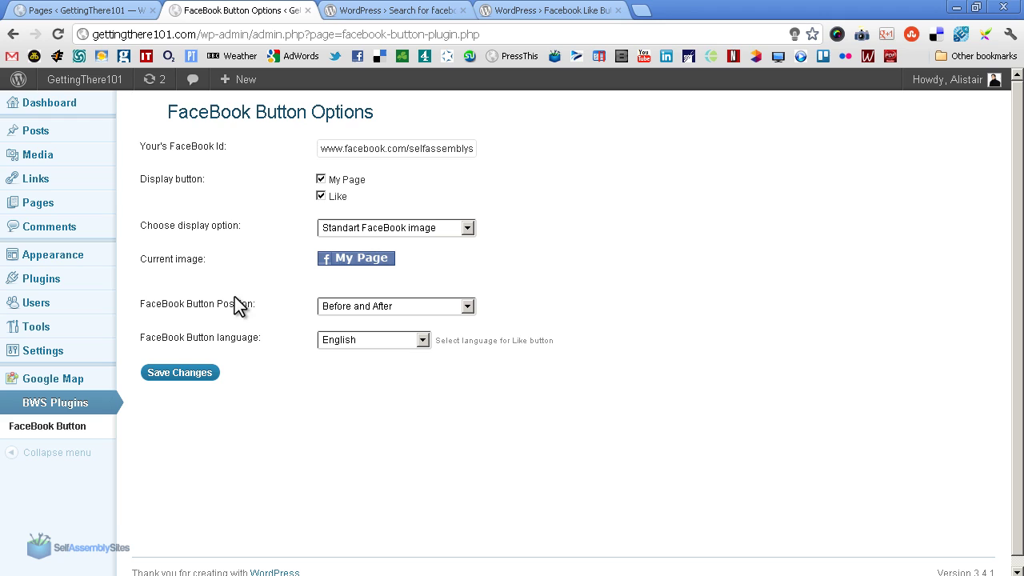
Examine the Facebook ID field and its page address in the FaceBook Button options
drag(324, 149, 499, 150)
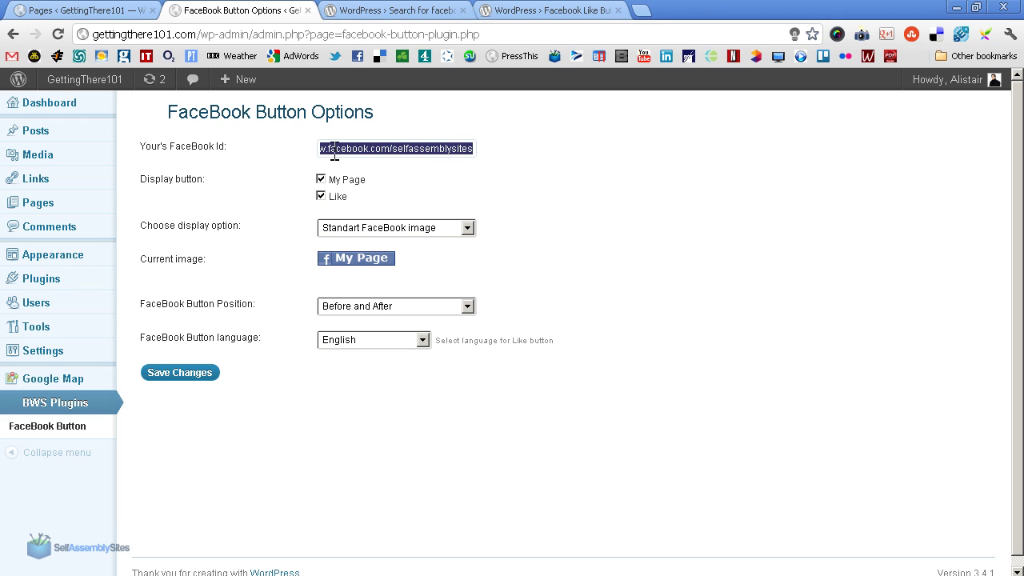
click(454, 176)
drag(132, 149, 231, 149)
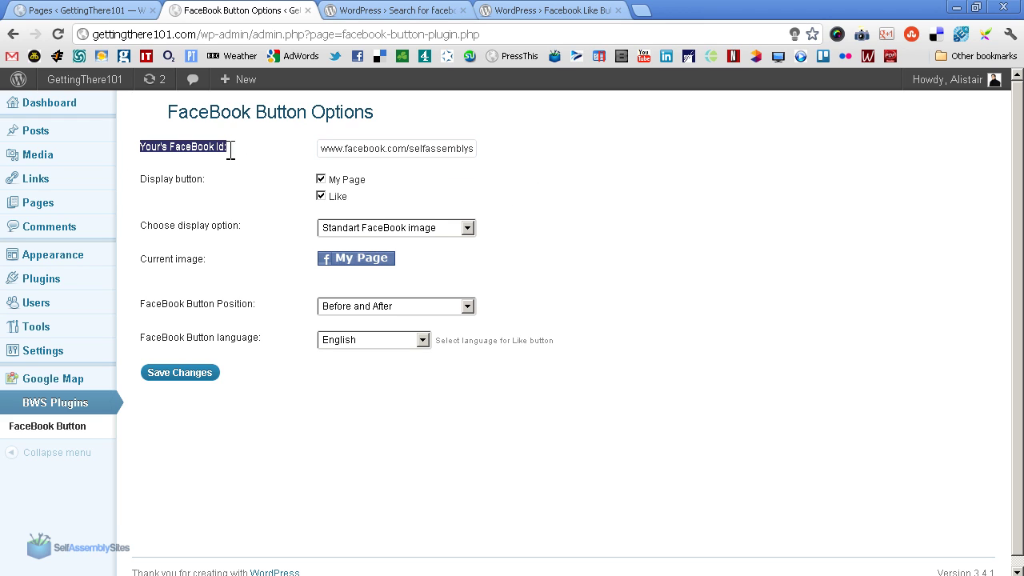
click(288, 183)
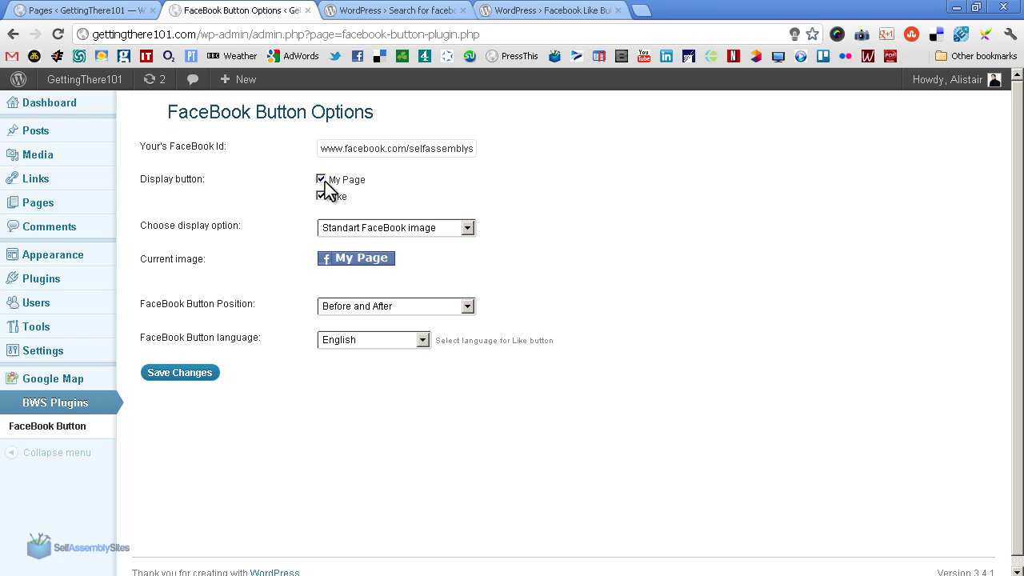
Keep the Like button enabled, choose Standart FaceBook image and the Before and After position, and save the options
click(321, 196)
click(354, 229)
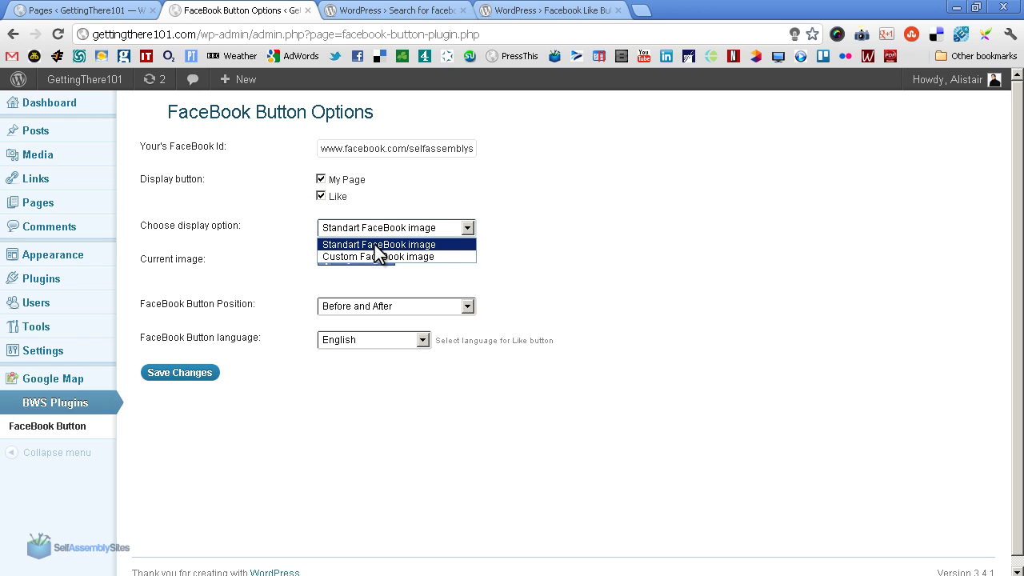
click(381, 244)
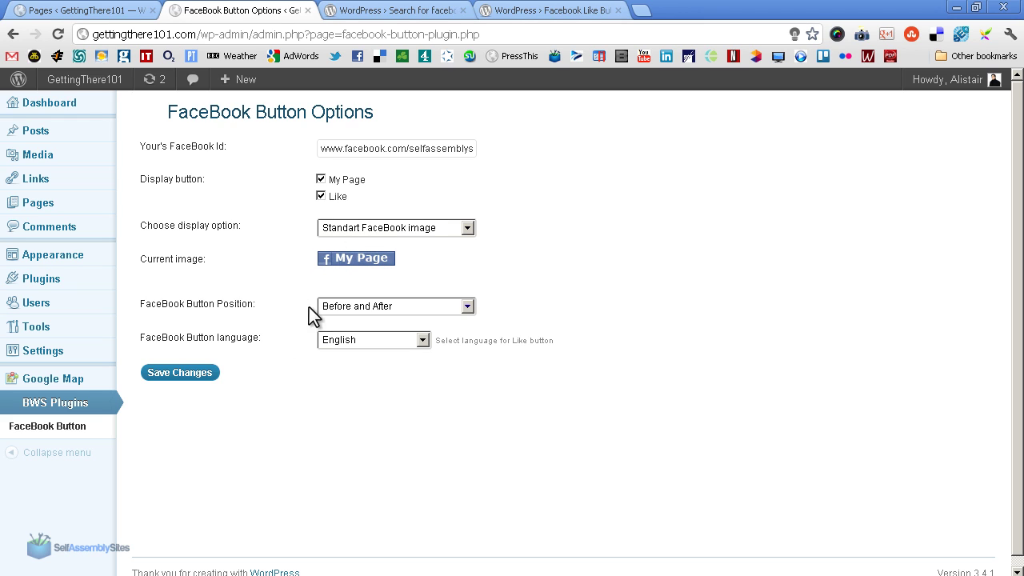
click(373, 306)
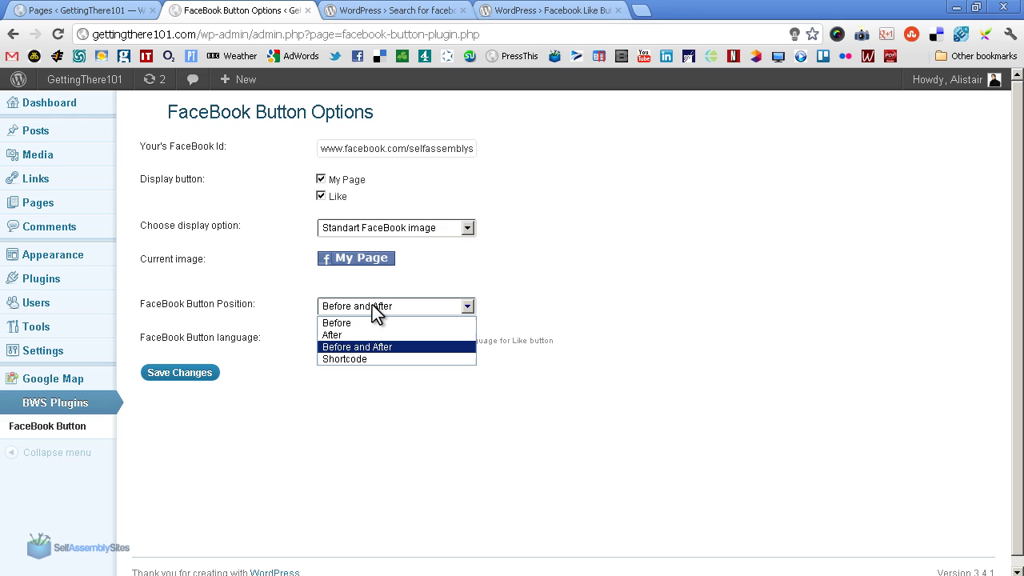
click(374, 348)
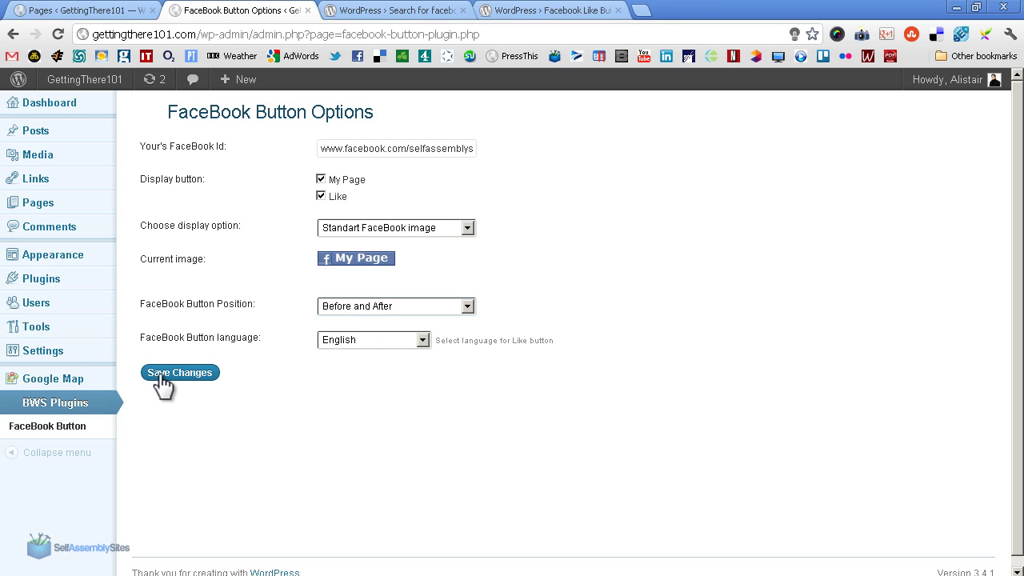
click(168, 373)
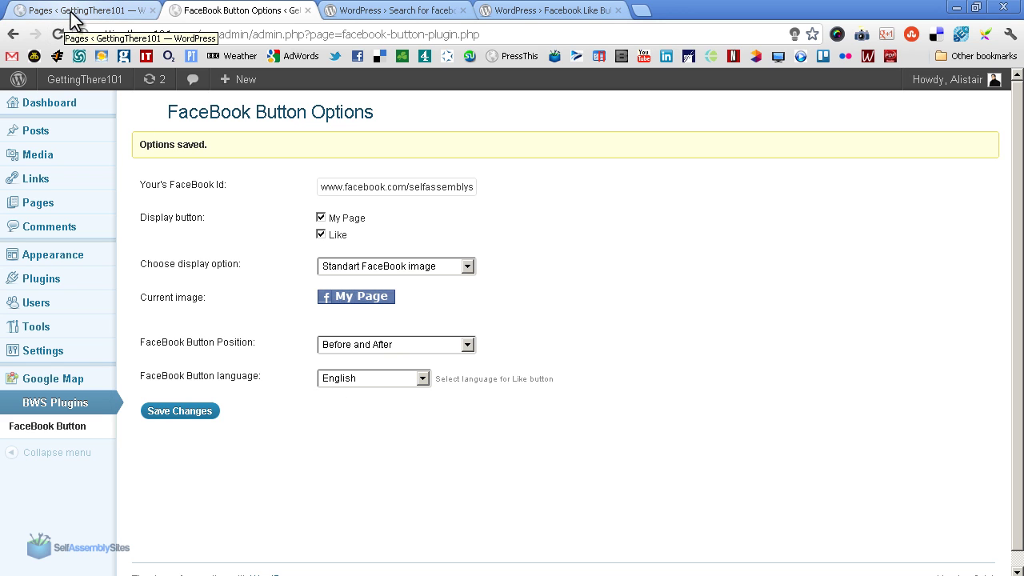
Open the live site in a new tab and examine the My Page and Like buttons above and below the first post
mouse_move(85, 80)
right_click(87, 103)
click(128, 110)
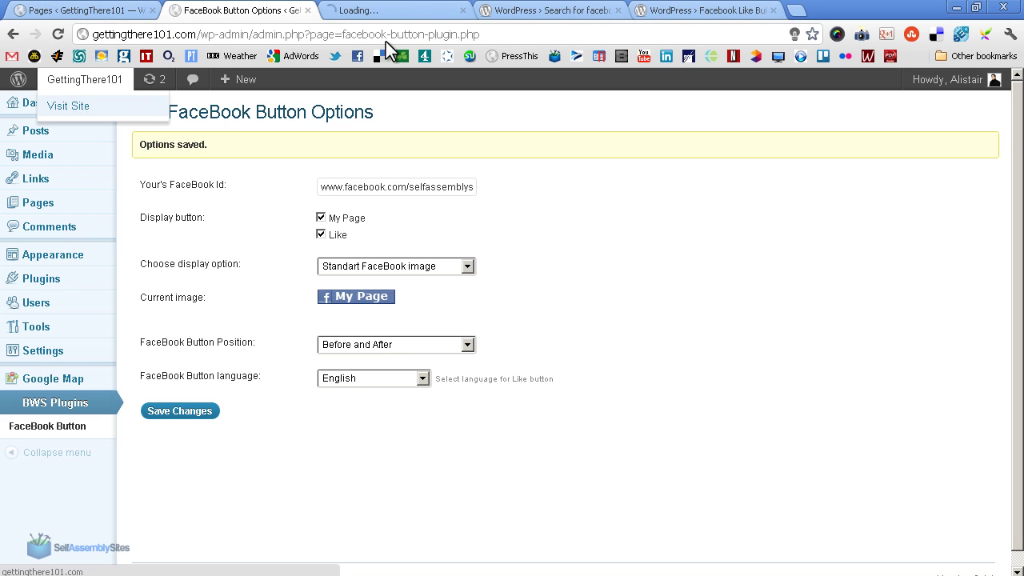
click(444, 18)
scroll(118, 270, down, 2)
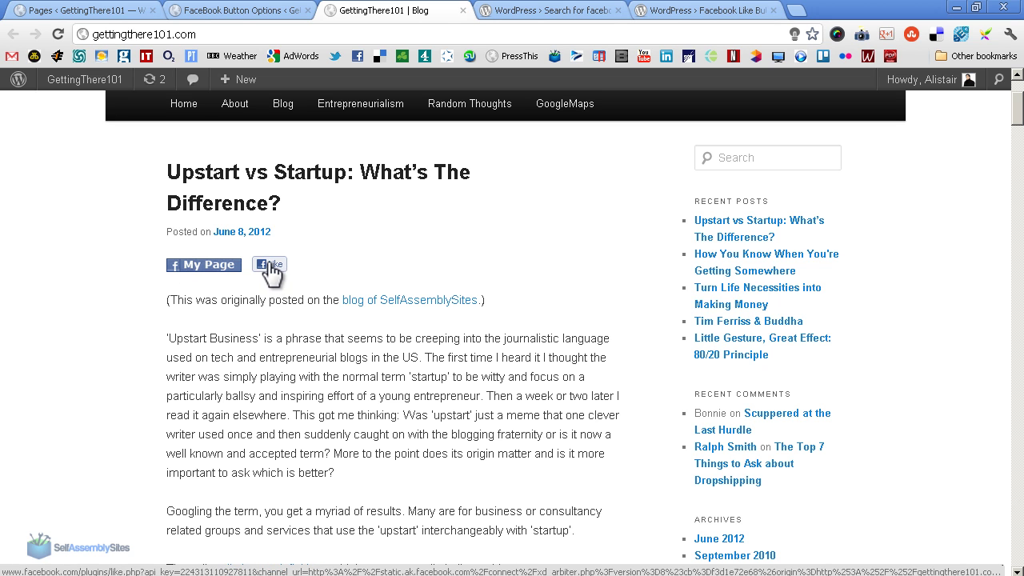
scroll(98, 267, down, 5)
scroll(98, 277, down, 6)
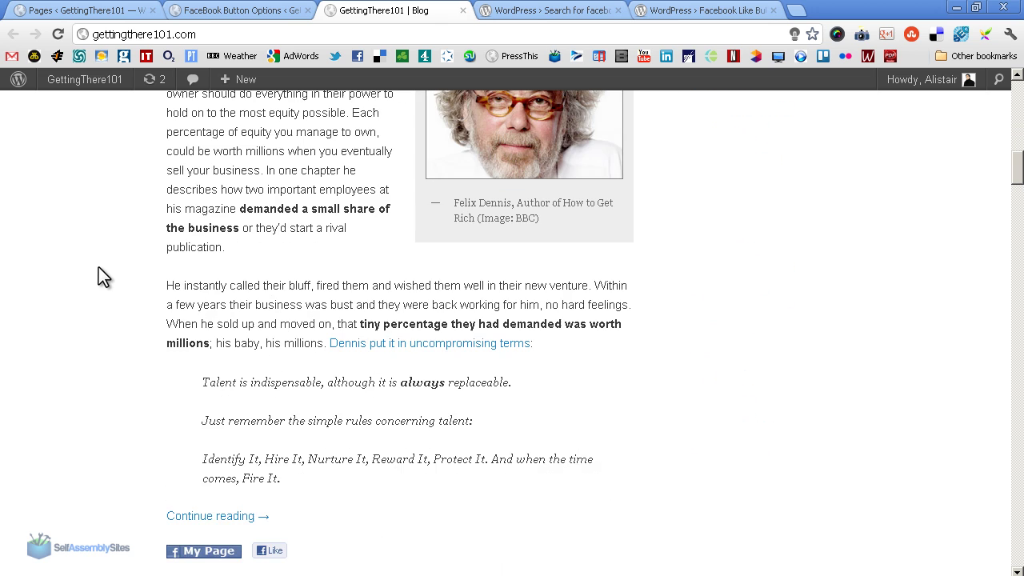
scroll(144, 359, down, 2)
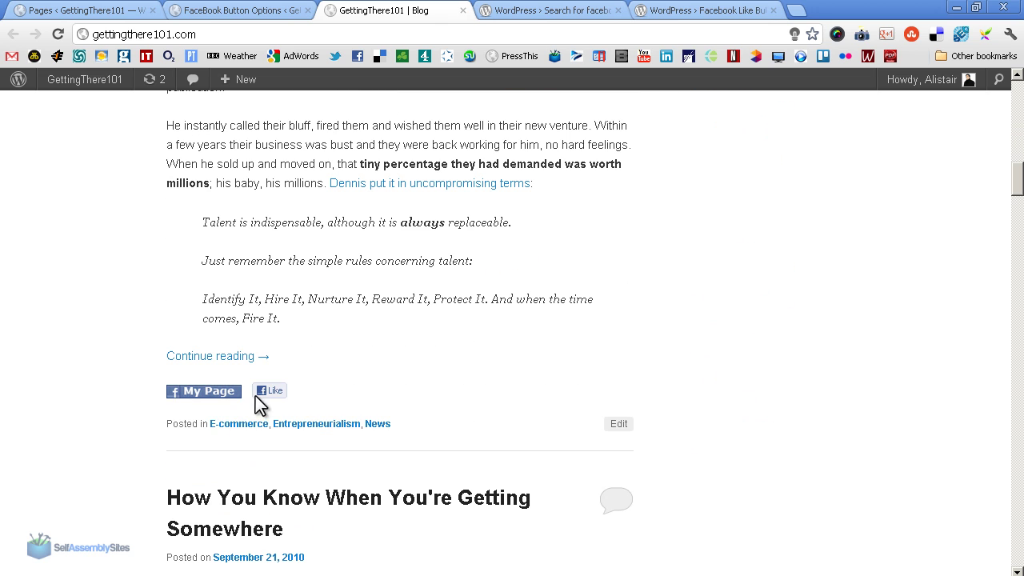
scroll(133, 368, up, 1)
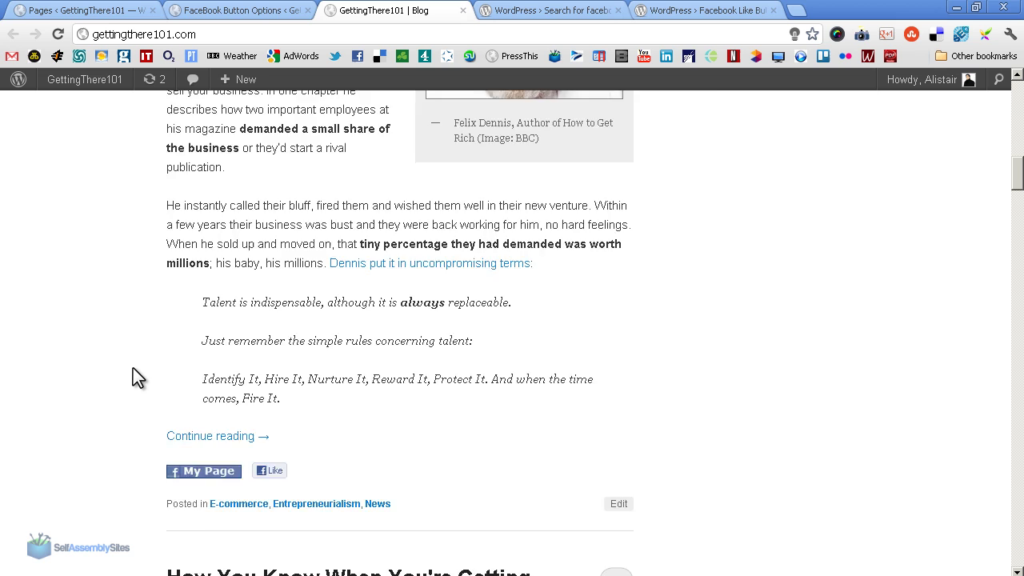
scroll(132, 368, up, 12)
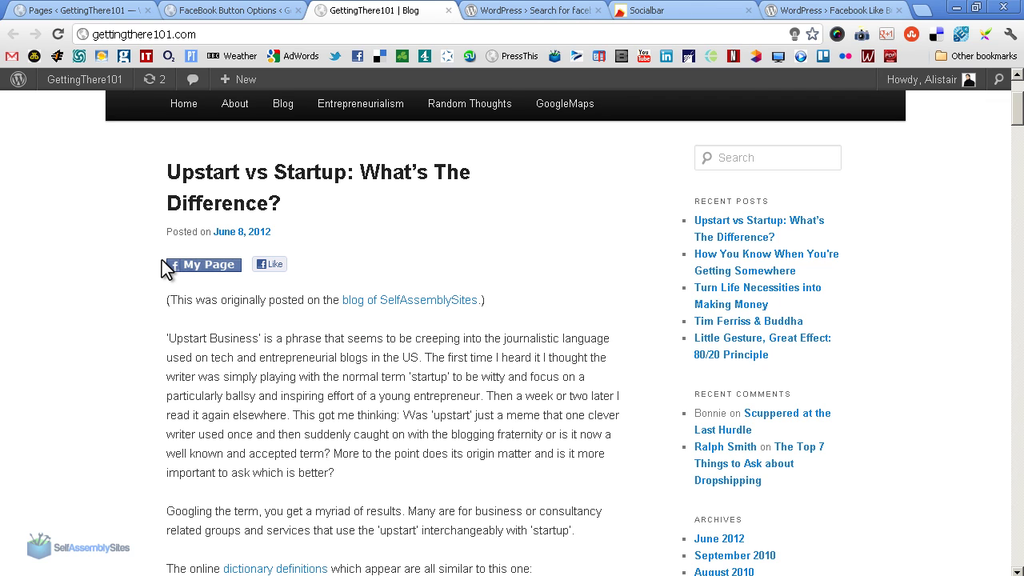
Return to the BumpIn Socialbar website
click(655, 14)
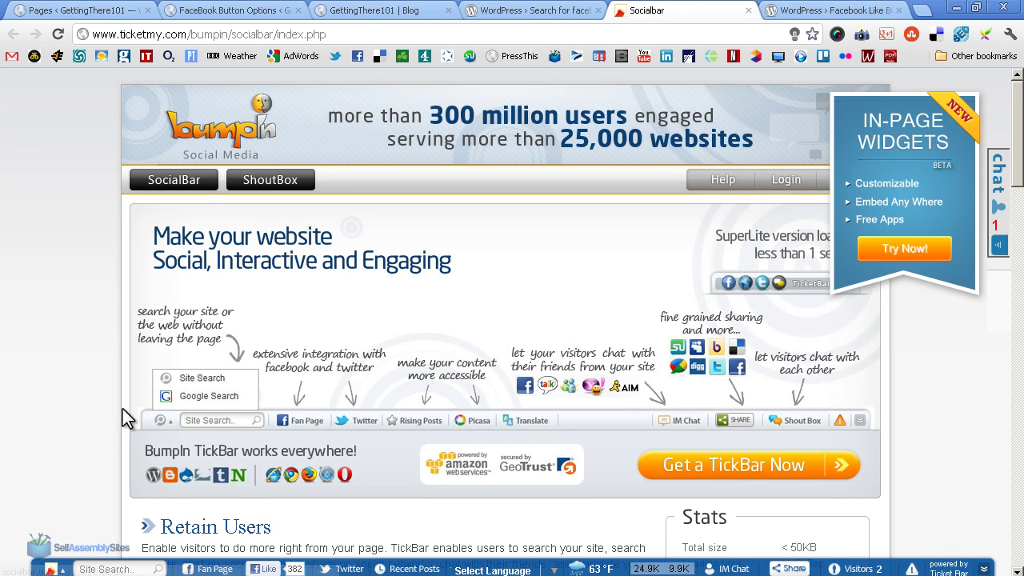